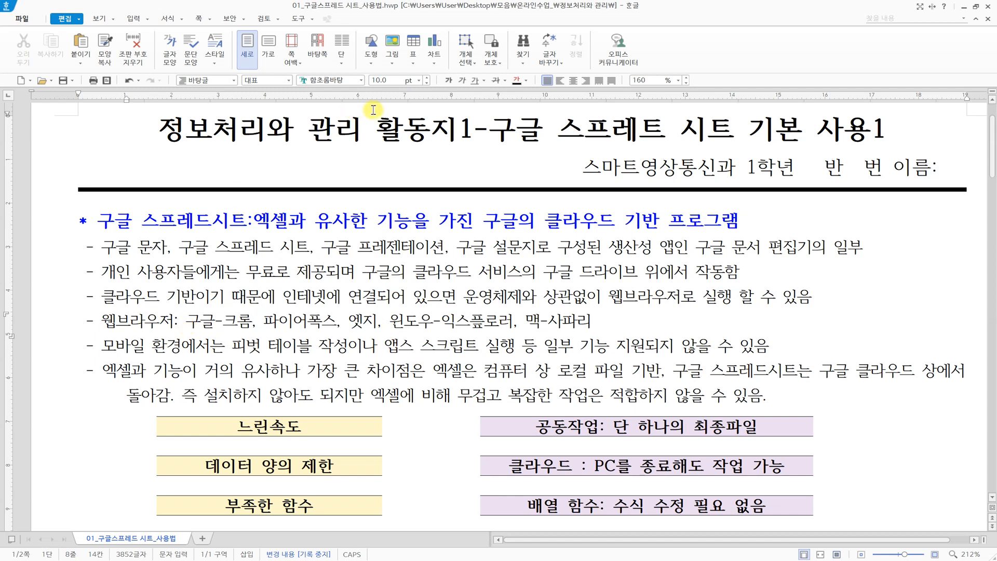
- Clear the stray selection in the title and scroll through the open document
{"action": "left_click_drag", "start_coordinate": [640, 130], "coordinate": [654, 130]}
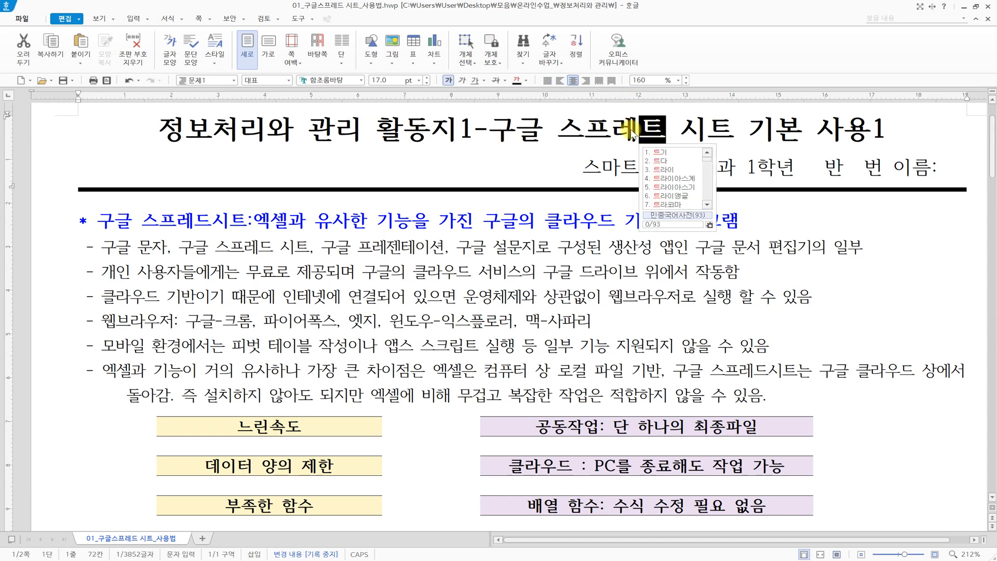
{"action": "scroll", "coordinate": [654, 135], "scroll_direction": "up", "scroll_amount": 1}
{"action": "left_click", "coordinate": [506, 182]}
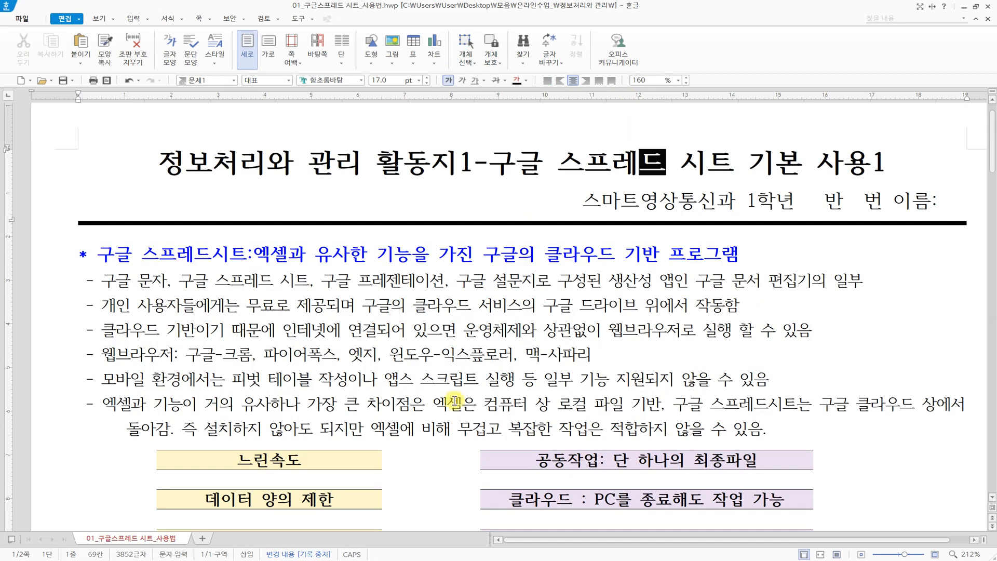
{"action": "left_click", "coordinate": [453, 400]}
{"action": "scroll", "coordinate": [454, 400], "scroll_direction": "down", "scroll_amount": 2}
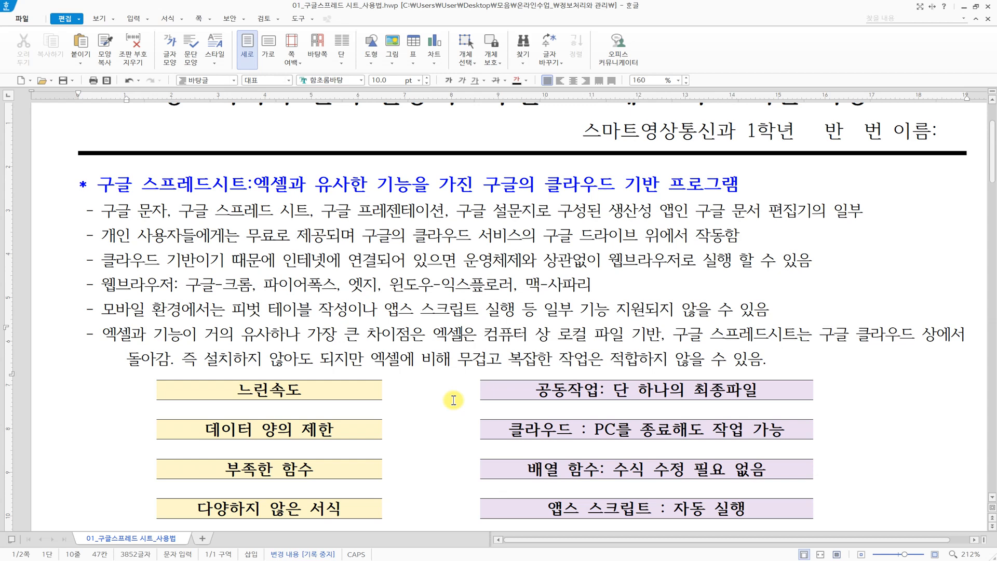
{"action": "scroll", "coordinate": [431, 389], "scroll_direction": "down", "scroll_amount": 3}
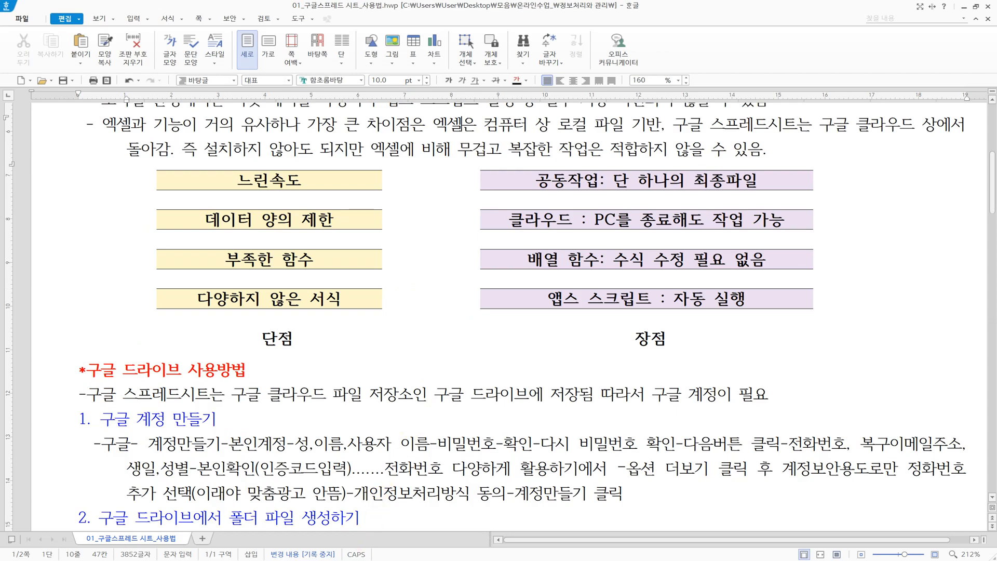
- In Chrome, move the Sheets and Drive shortcuts to the top of the Google apps list
{"action": "key", "text": "alt+Tab"}
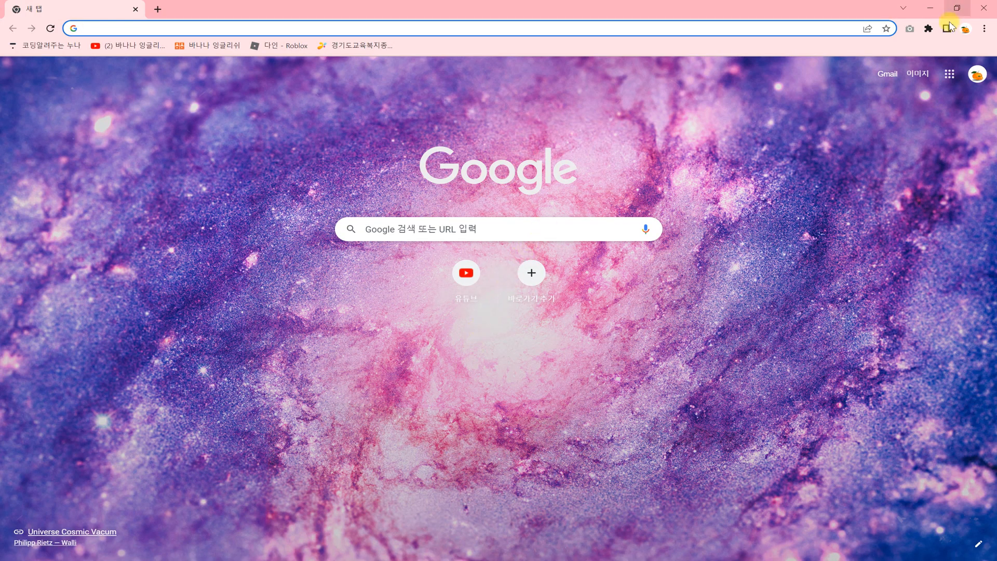
{"action": "left_click", "coordinate": [950, 78]}
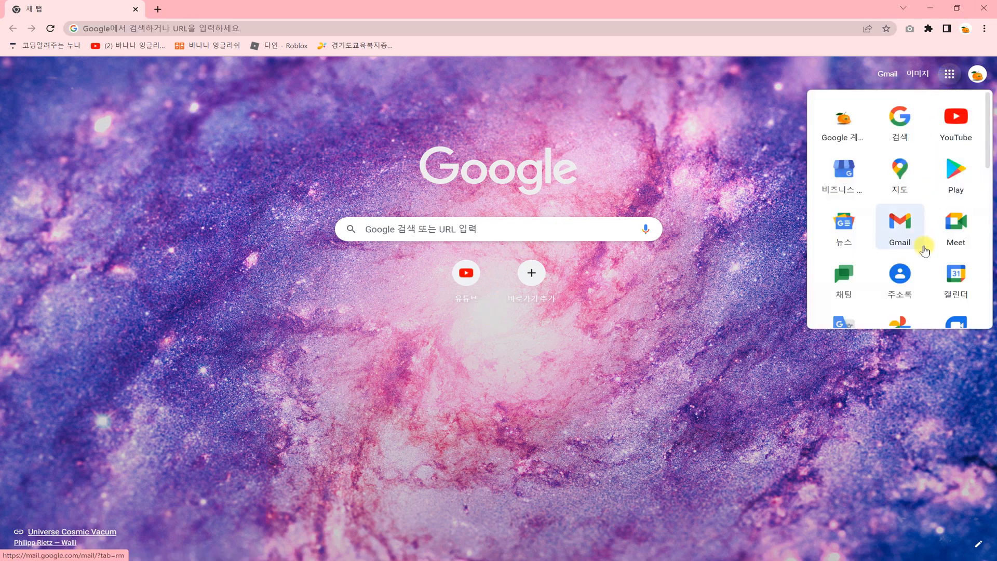
{"action": "scroll", "coordinate": [924, 249], "scroll_direction": "down", "scroll_amount": 5}
{"action": "left_click_drag", "start_coordinate": [901, 232], "coordinate": [891, 141]}
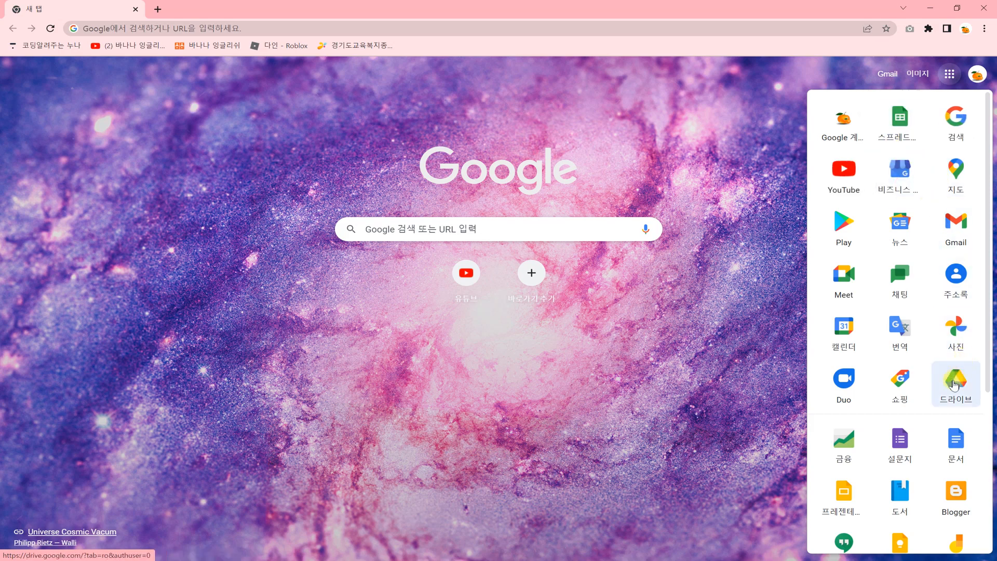
{"action": "left_click_drag", "start_coordinate": [953, 382], "coordinate": [954, 123]}
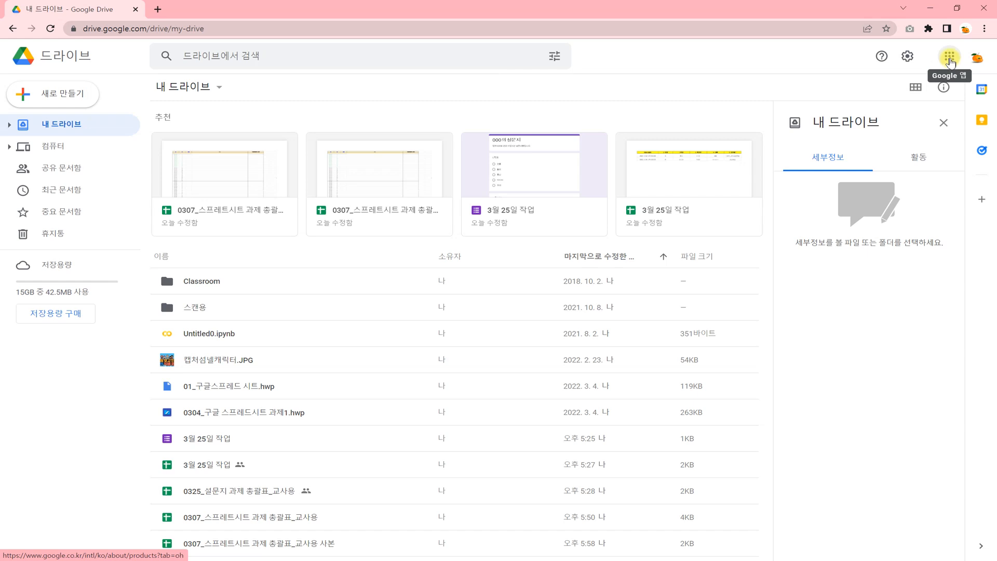
- Look through the New menu and My Drive options without choosing anything
{"action": "left_click", "coordinate": [65, 99]}
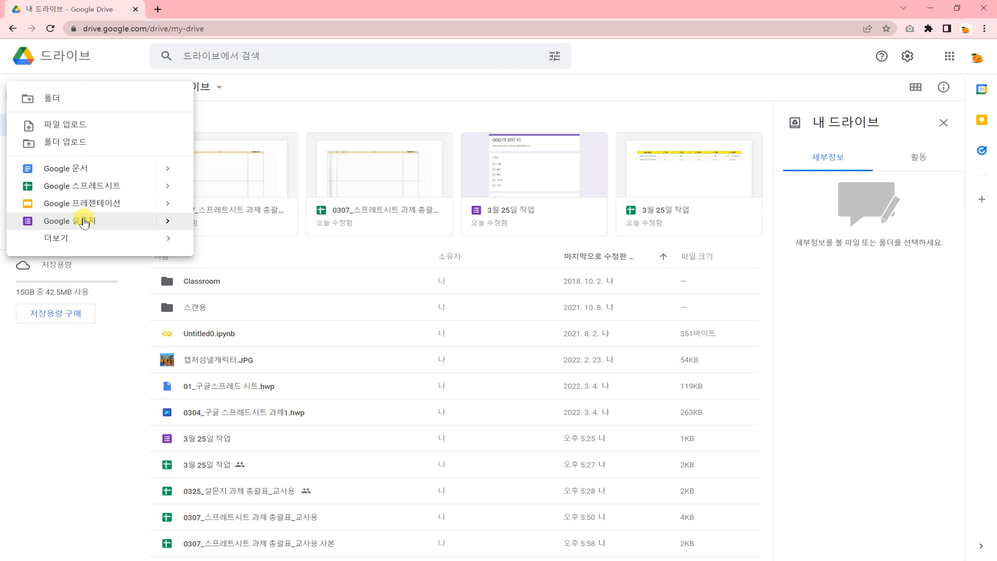
{"action": "left_click", "coordinate": [260, 125]}
{"action": "left_click", "coordinate": [207, 89]}
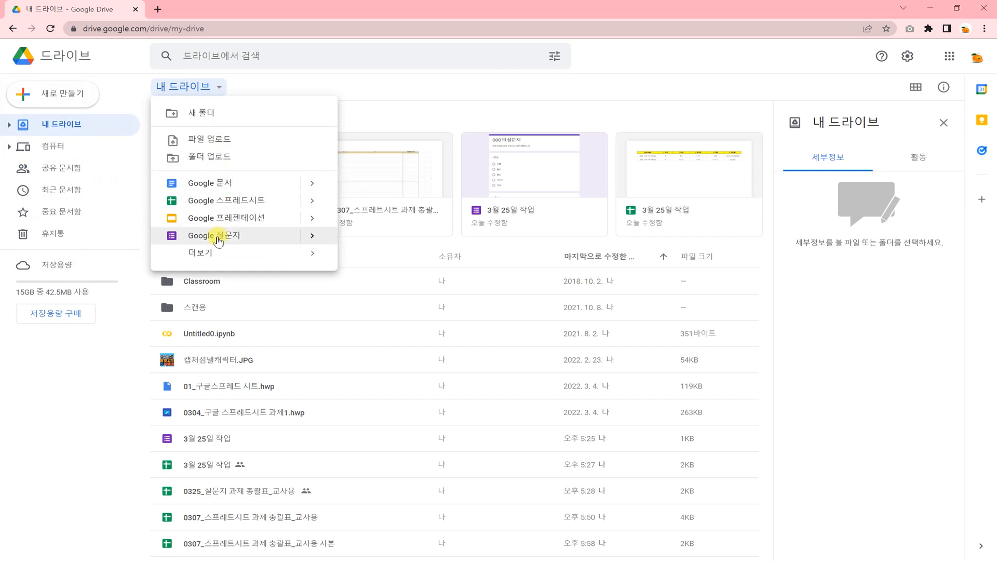
{"action": "left_click", "coordinate": [418, 112]}
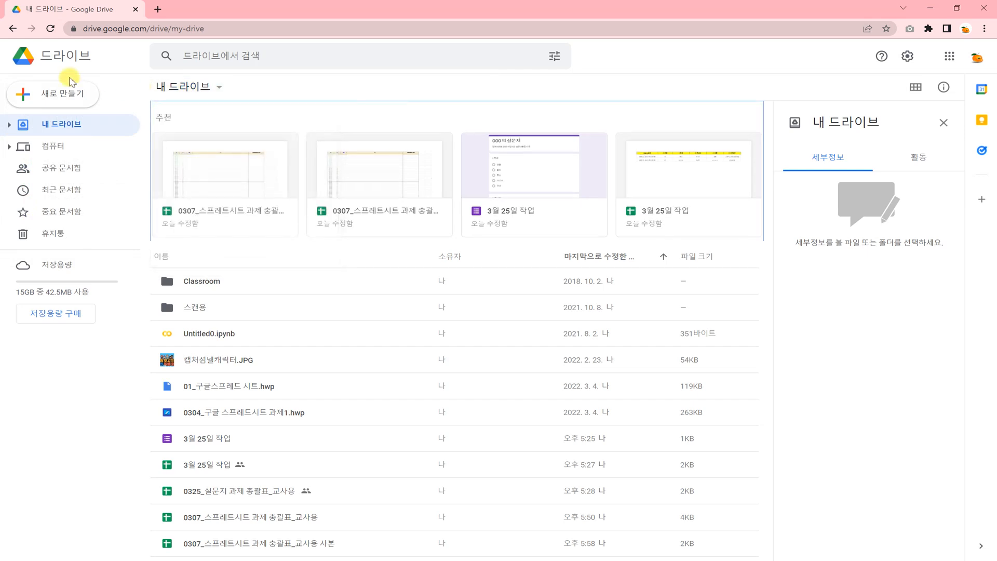
- Make a new folder named TEST and open it
{"action": "left_click", "coordinate": [63, 93]}
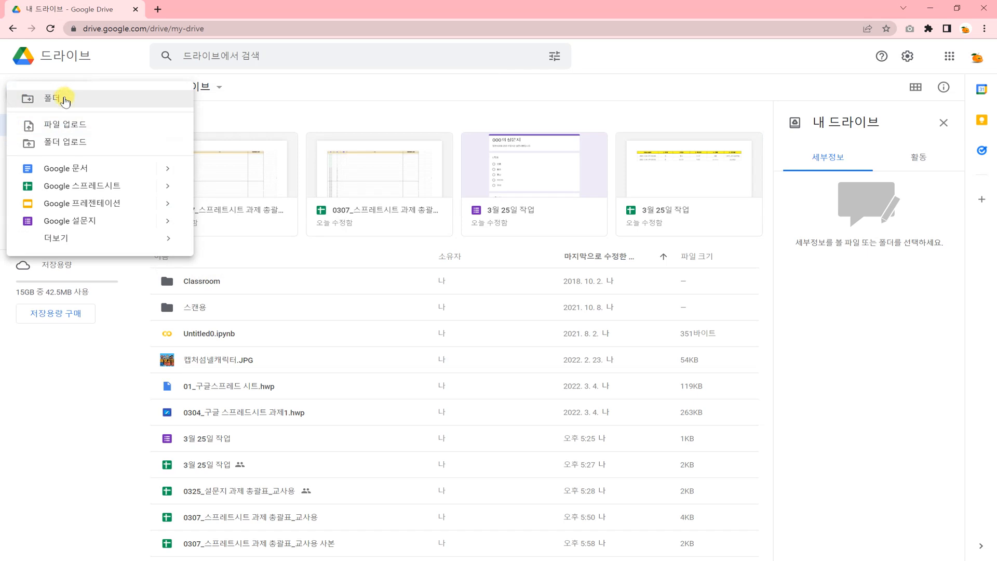
{"action": "left_click", "coordinate": [65, 100]}
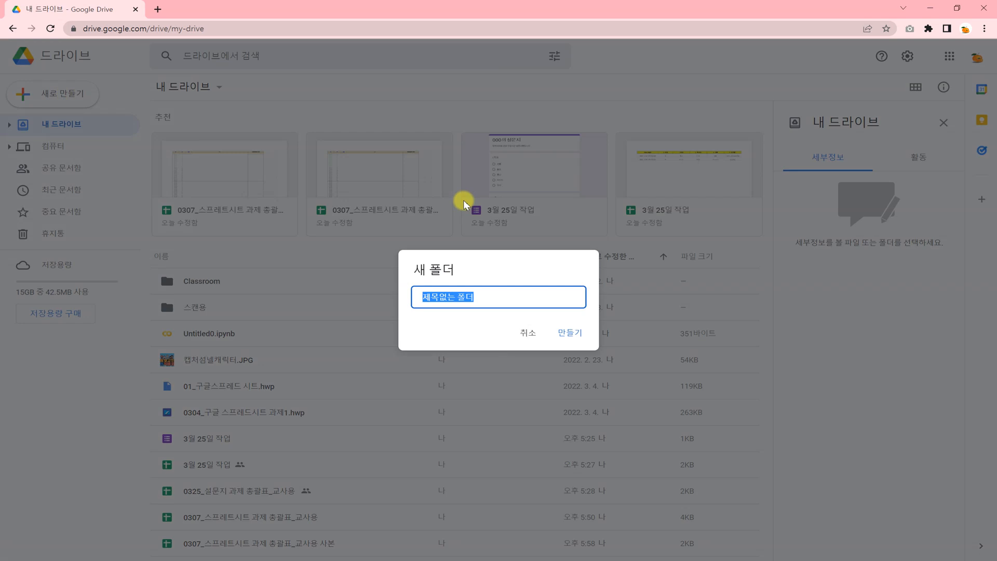
{"action": "type", "text": "TEST"}
{"action": "key", "text": "Return"}
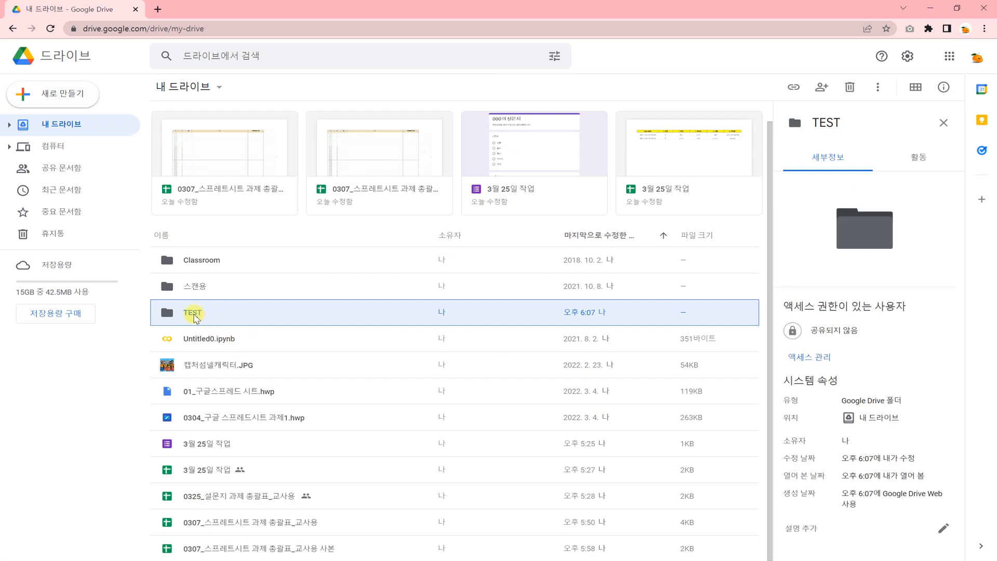
{"action": "double_click", "coordinate": [237, 314]}
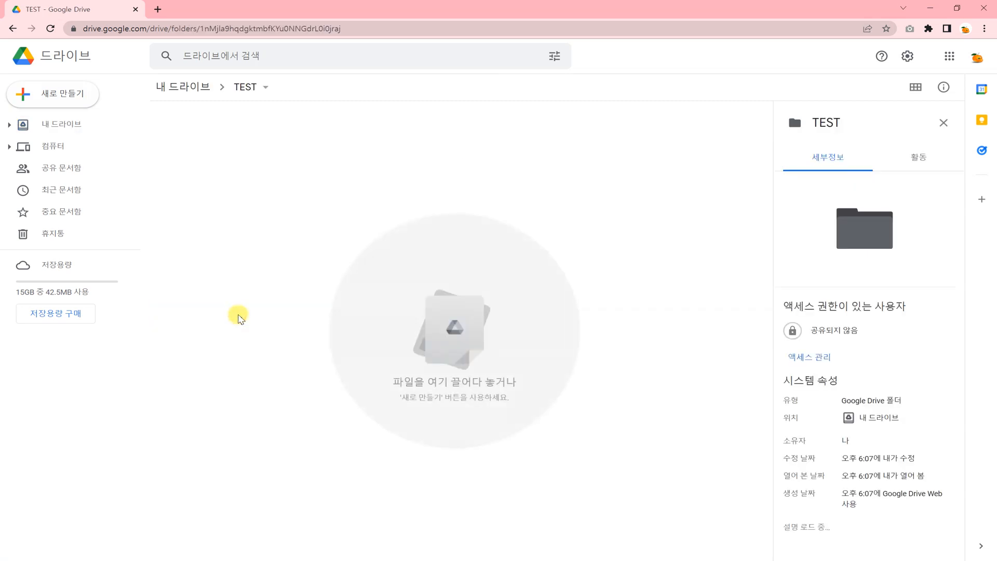
- From the New menu, create a blank Google Sheets spreadsheet inside TEST
{"action": "left_click", "coordinate": [77, 100]}
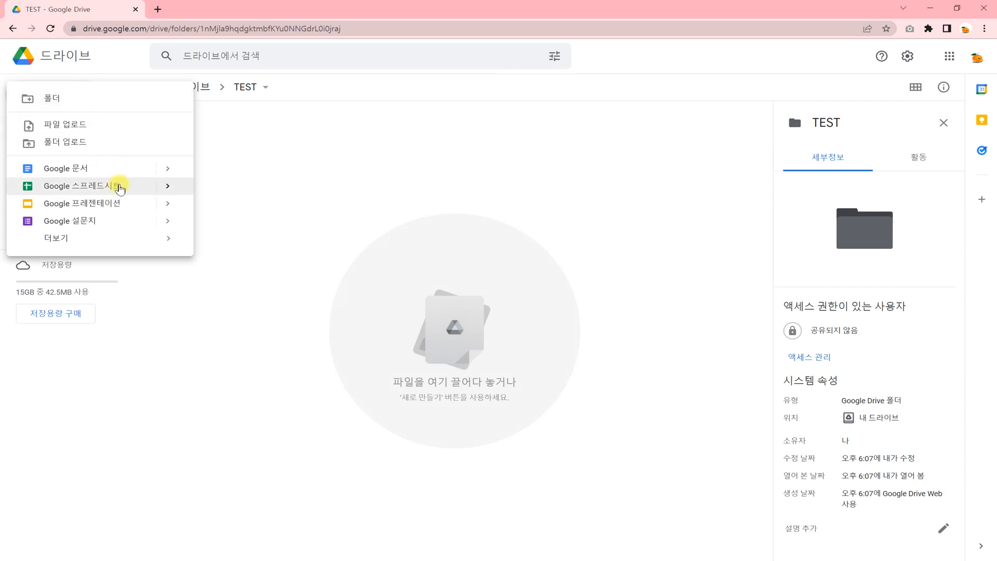
{"action": "mouse_move", "coordinate": [169, 189]}
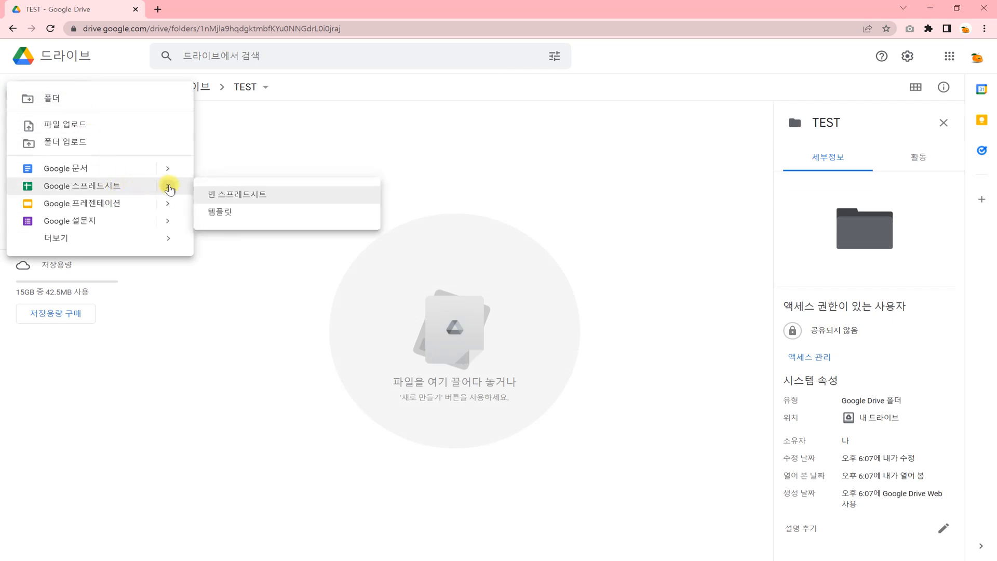
{"action": "left_click", "coordinate": [282, 195]}
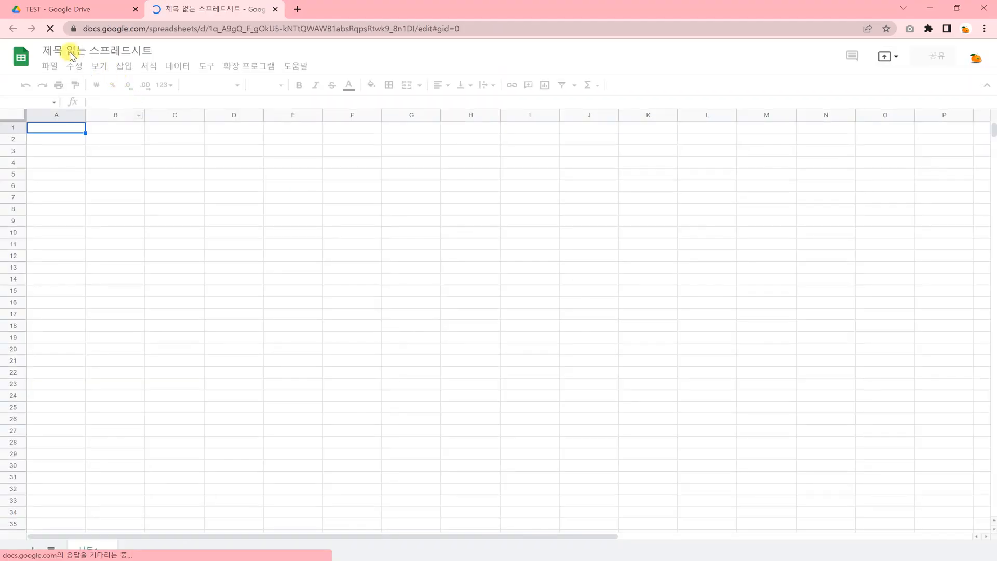
- Retitle the untitled spreadsheet to 'ooo의 작업'
{"action": "left_click", "coordinate": [77, 51]}
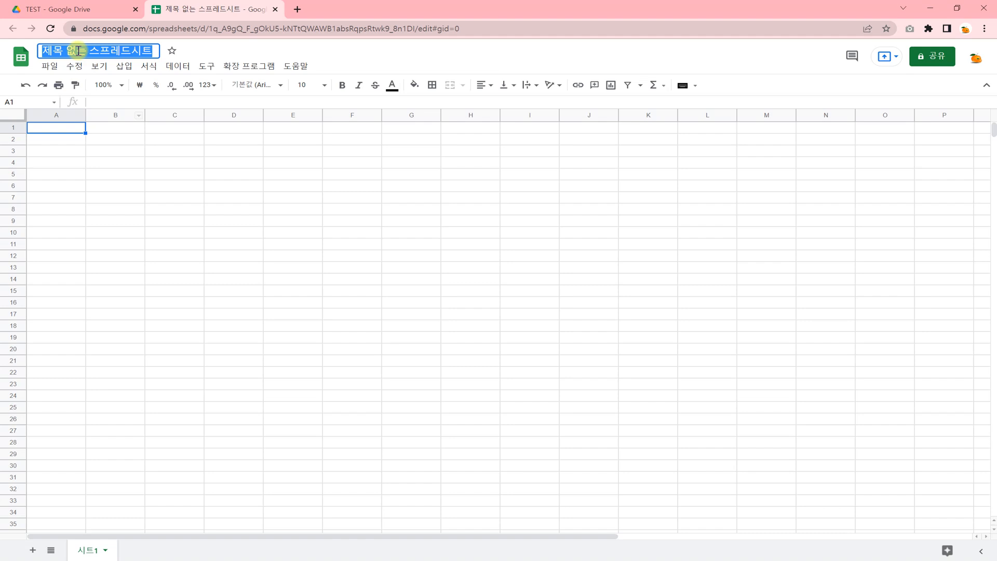
{"action": "type", "text": "ooo"}
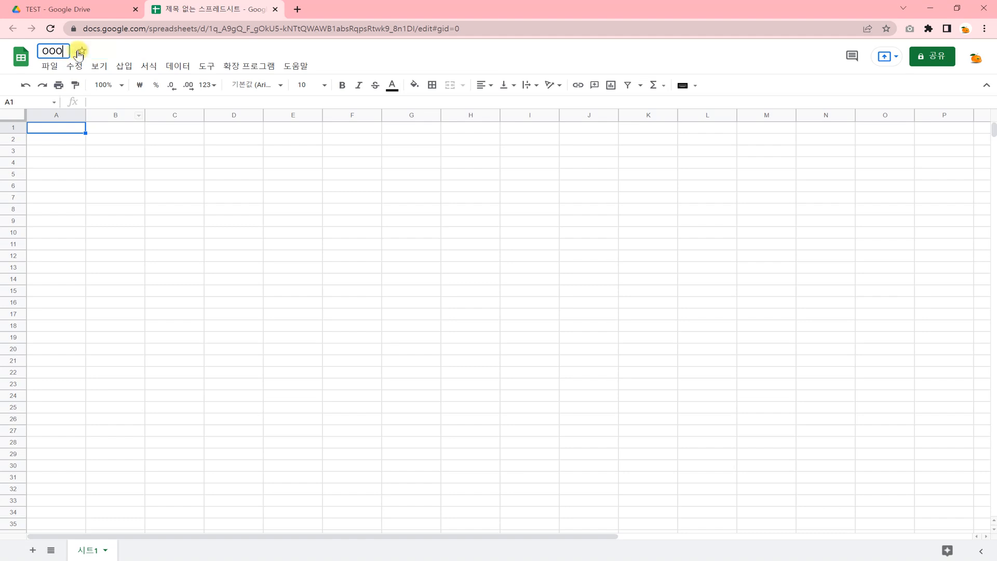
{"action": "type", "text": "의 작업"}
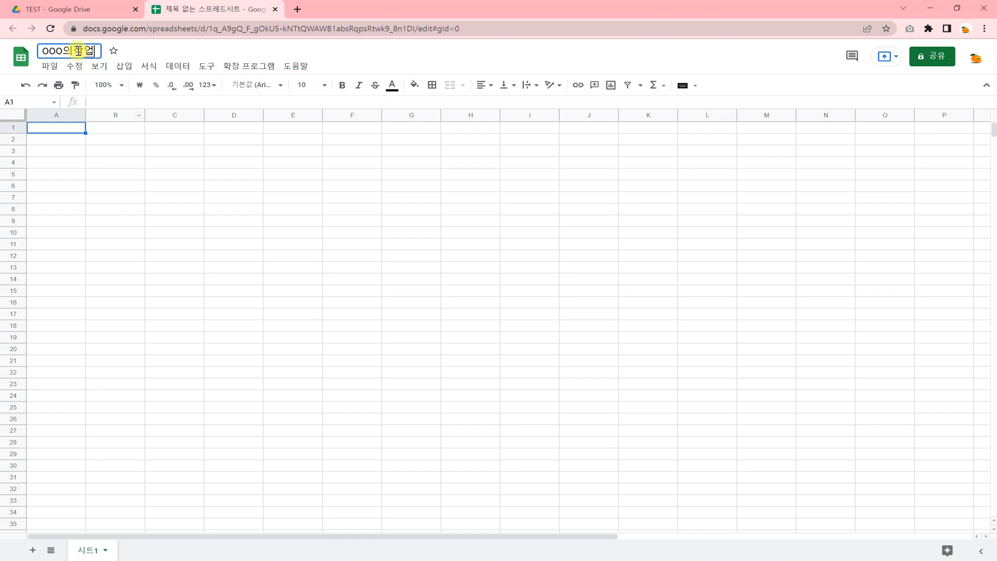
{"action": "left_click", "coordinate": [270, 233]}
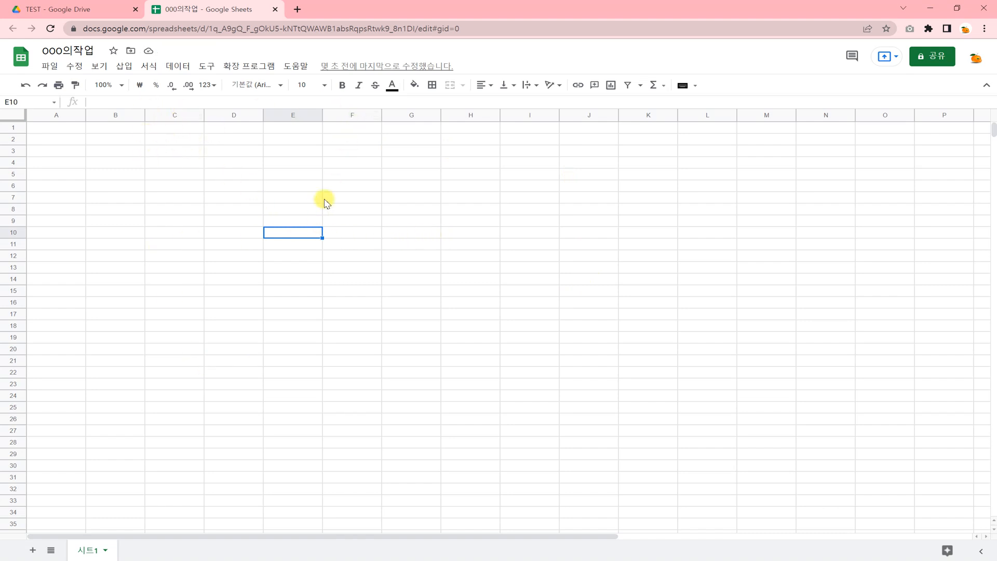
- Enter sample jamo text 'ㅇㅇㄻㅇㅎㅇㅎㅇ' in B3 and 'ㅗ허ㅗ허ㅗ헣ㅗ' in B4
{"action": "left_click", "coordinate": [135, 152]}
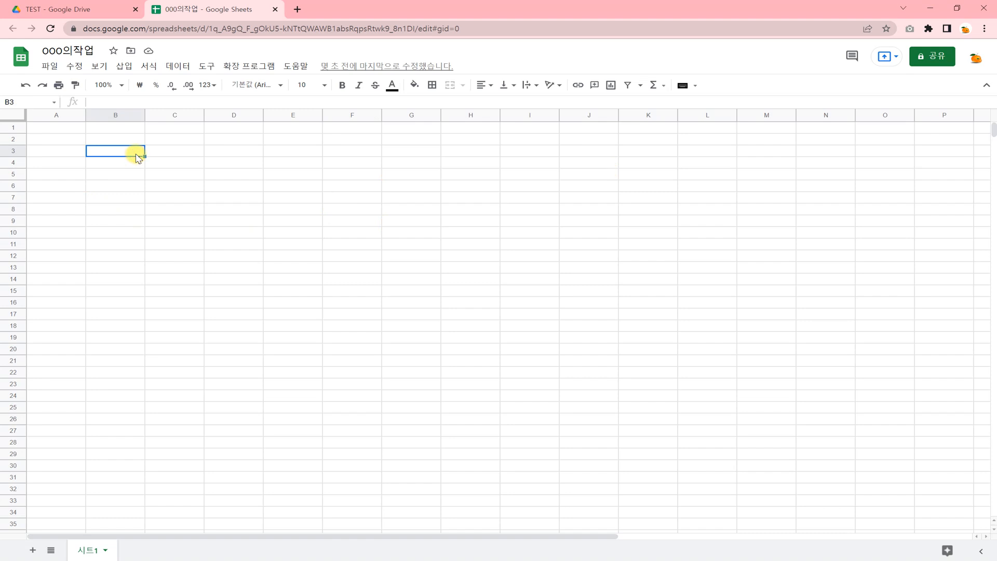
{"action": "type", "text": "ㅇㅇㄻㅇㅎㅇㅎㅇ"}
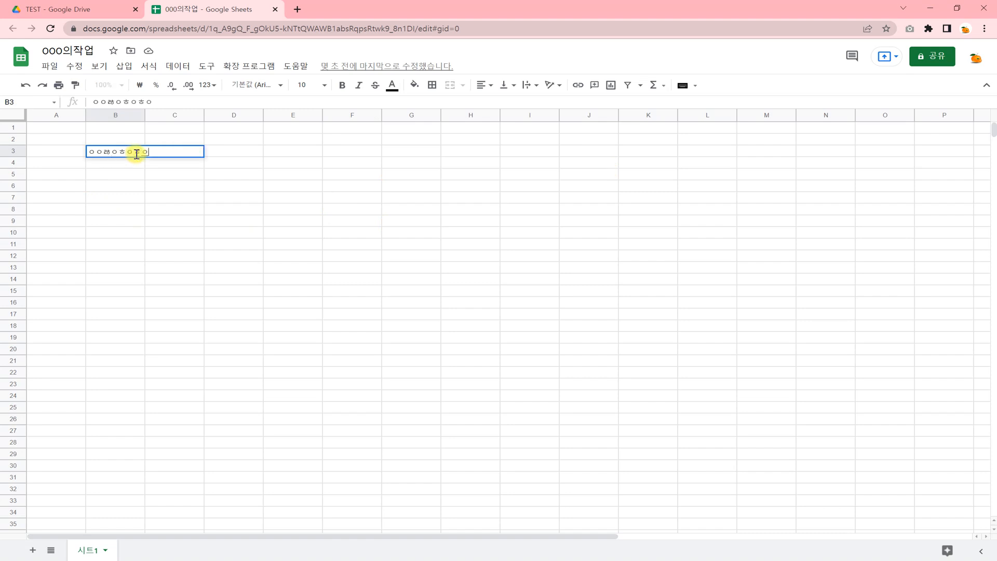
{"action": "key", "text": "Return"}
{"action": "type", "text": "ㅗ허ㅗ허ㅗ헣"}
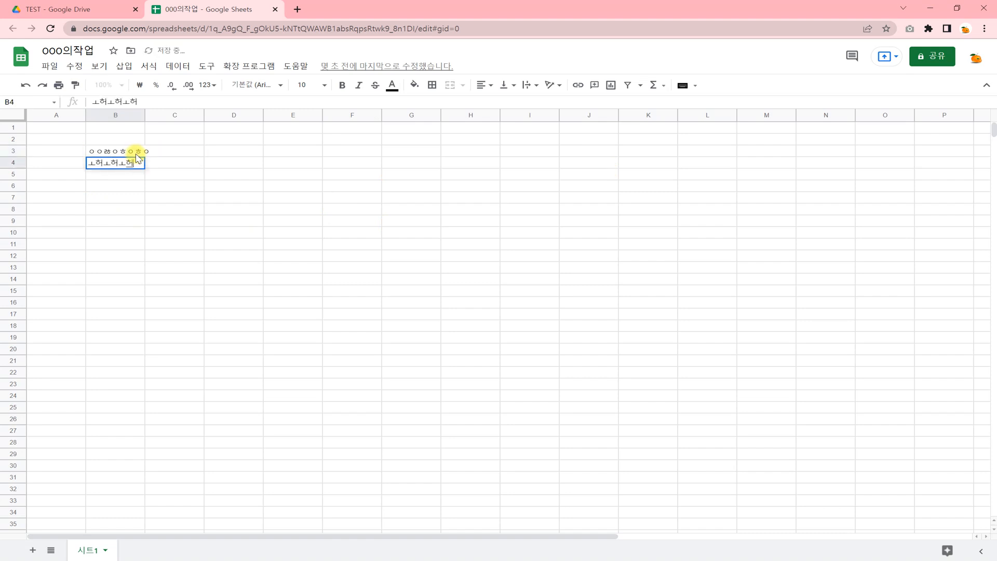
{"action": "type", "text": "ㅗ"}
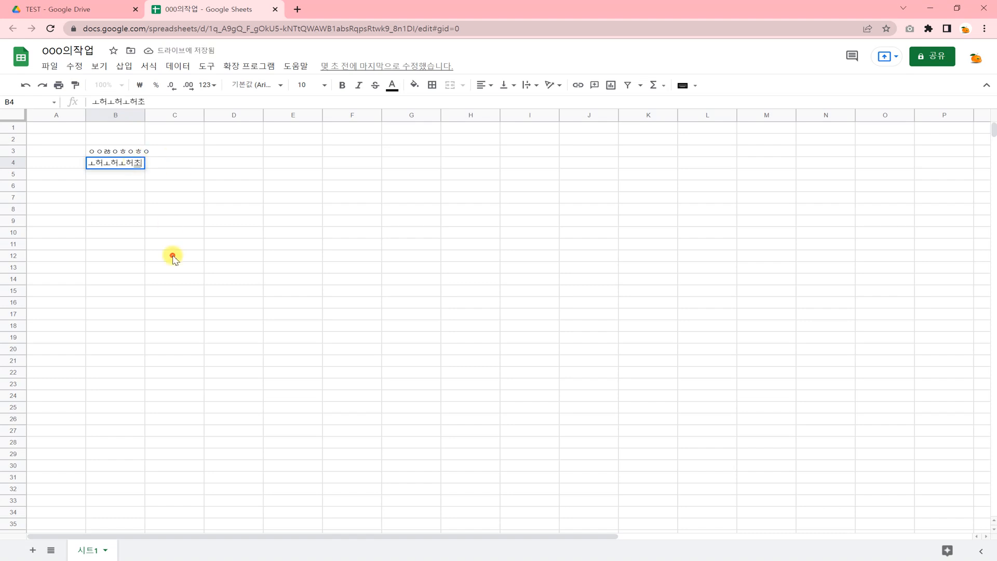
{"action": "left_click", "coordinate": [172, 254]}
- Merge cells B5:F11 into a single block
{"action": "left_click", "coordinate": [107, 174]}
{"action": "left_click_drag", "start_coordinate": [89, 174], "coordinate": [353, 252]}
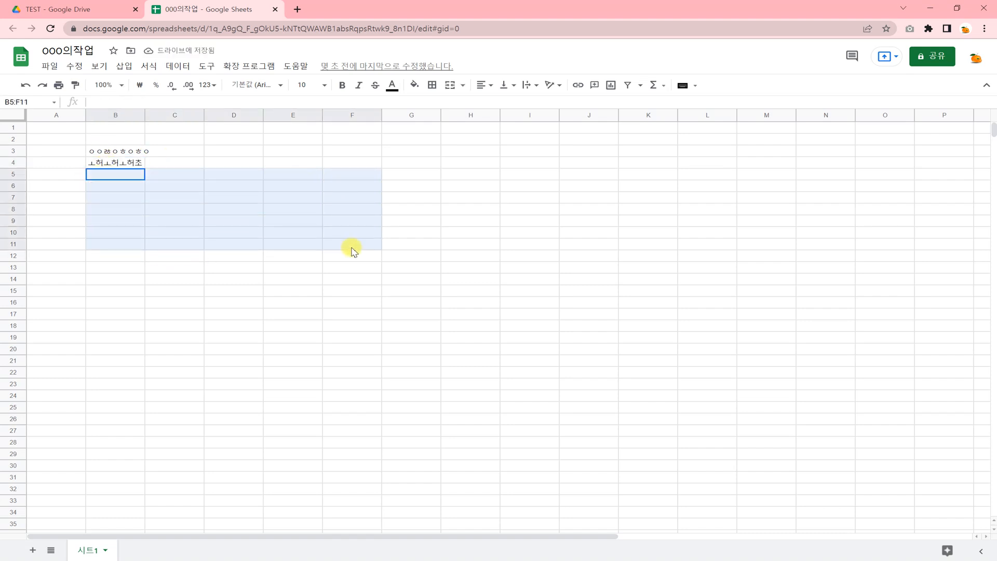
{"action": "left_click", "coordinate": [447, 85]}
{"action": "left_click", "coordinate": [387, 290]}
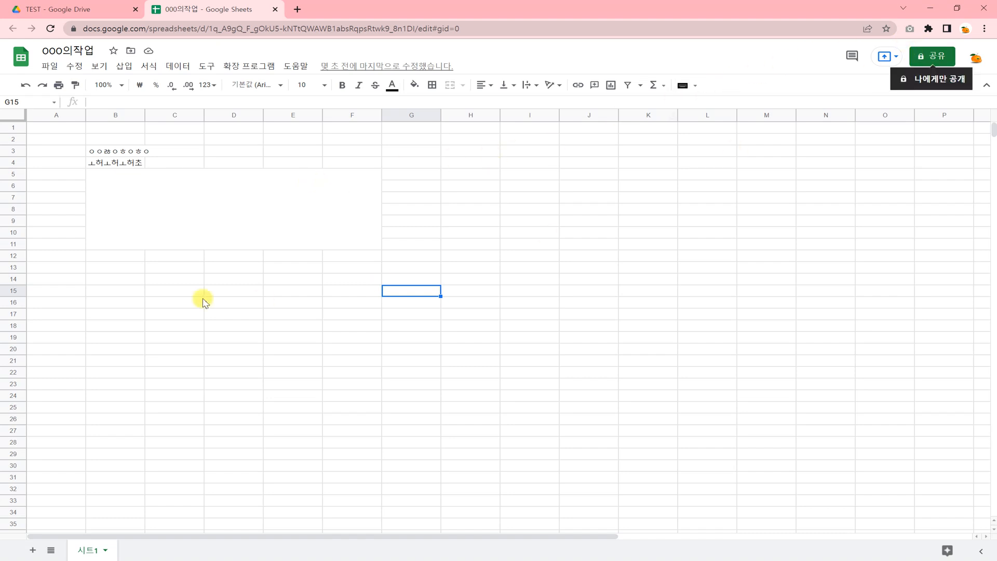
{"action": "left_click", "coordinate": [142, 289]}
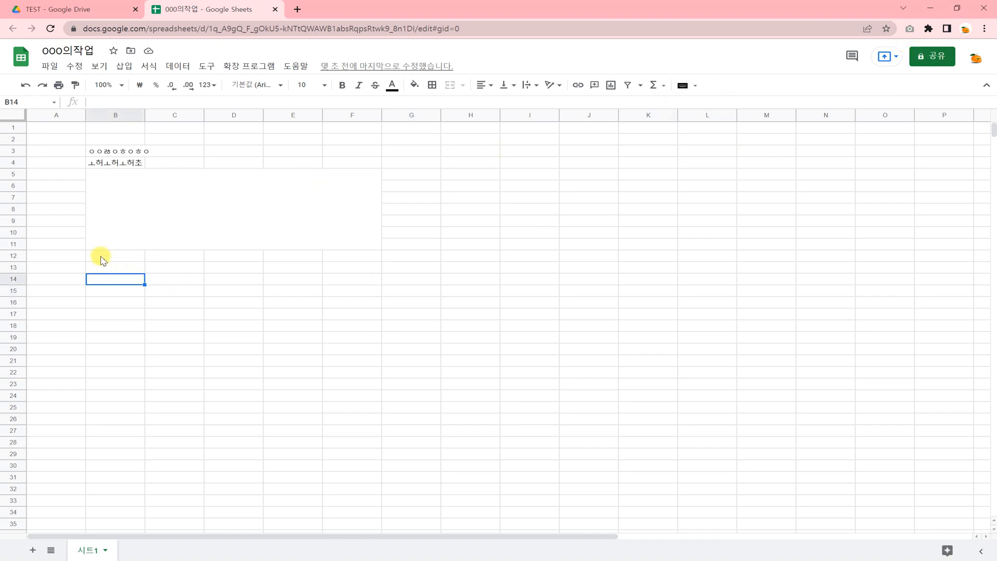
{"action": "left_click_drag", "start_coordinate": [101, 256], "coordinate": [371, 332]}
{"action": "left_click", "coordinate": [233, 395]}
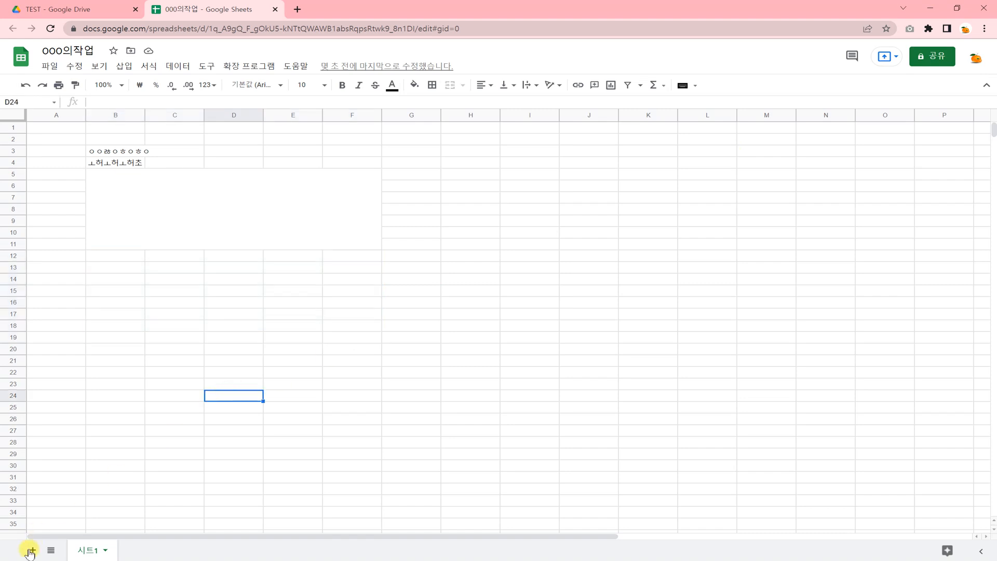
- Add a new blank sheet 시트2, then return to 시트1's merged cell
{"action": "left_click", "coordinate": [31, 550]}
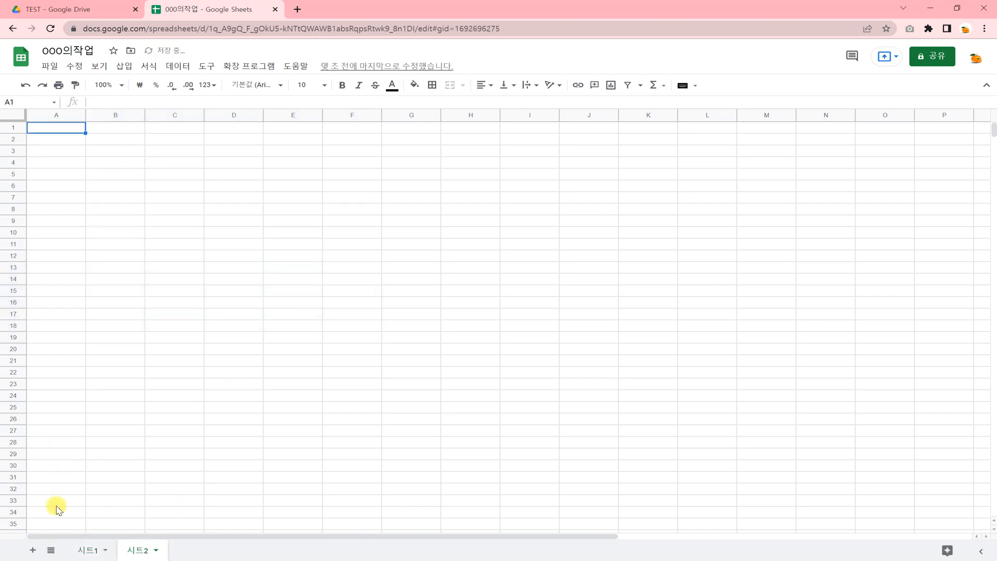
{"action": "left_click", "coordinate": [90, 549]}
{"action": "left_click", "coordinate": [181, 189]}
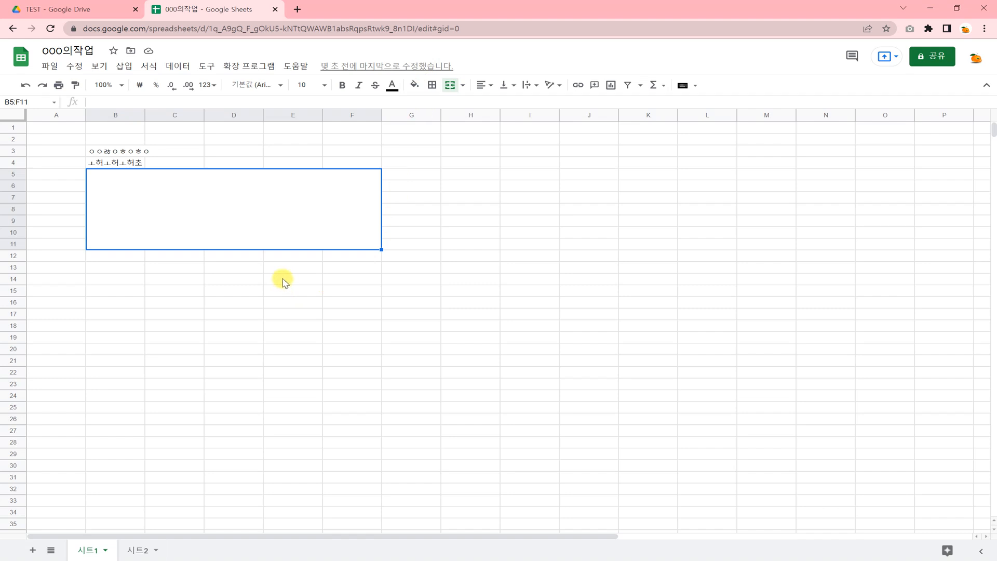
- Open Version history and switch between the 6:07 and current 6:08 versions
{"action": "left_click", "coordinate": [356, 66]}
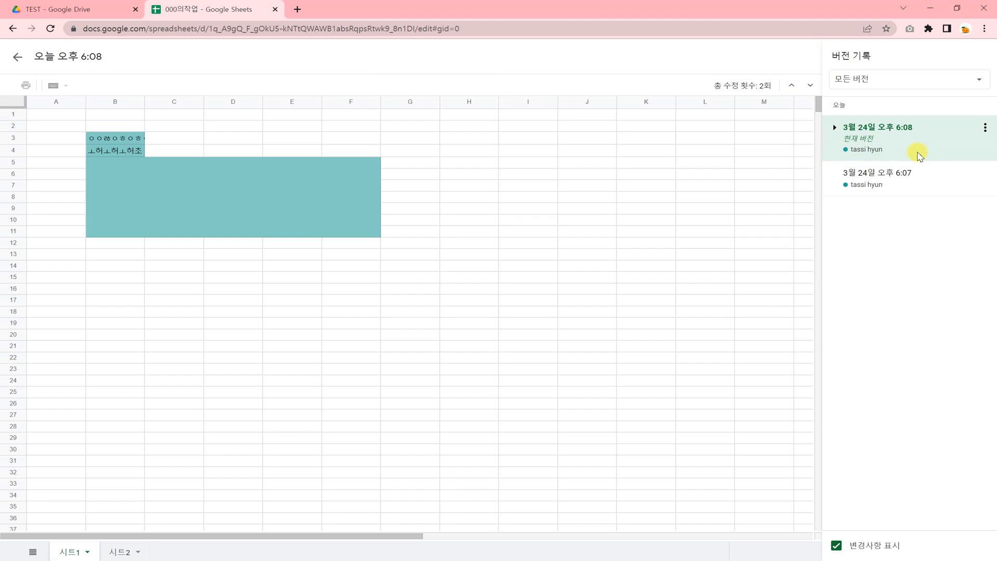
{"action": "left_click", "coordinate": [935, 184]}
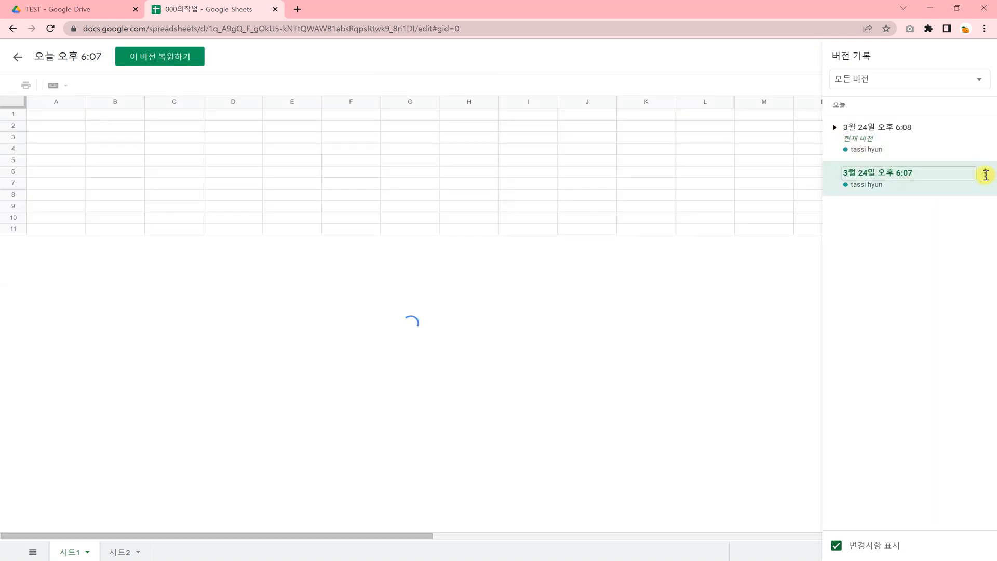
{"action": "left_click", "coordinate": [985, 173]}
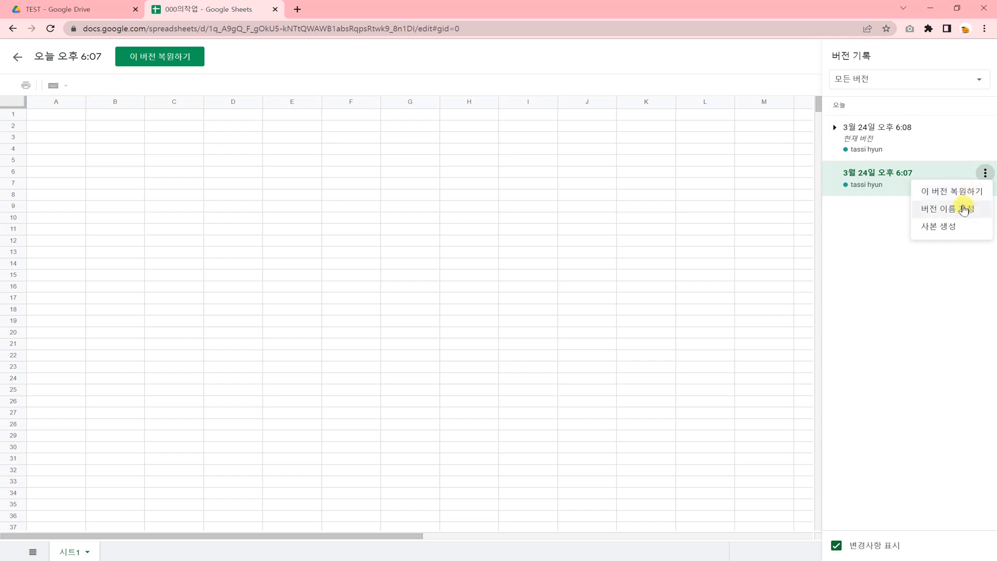
{"action": "left_click", "coordinate": [904, 149]}
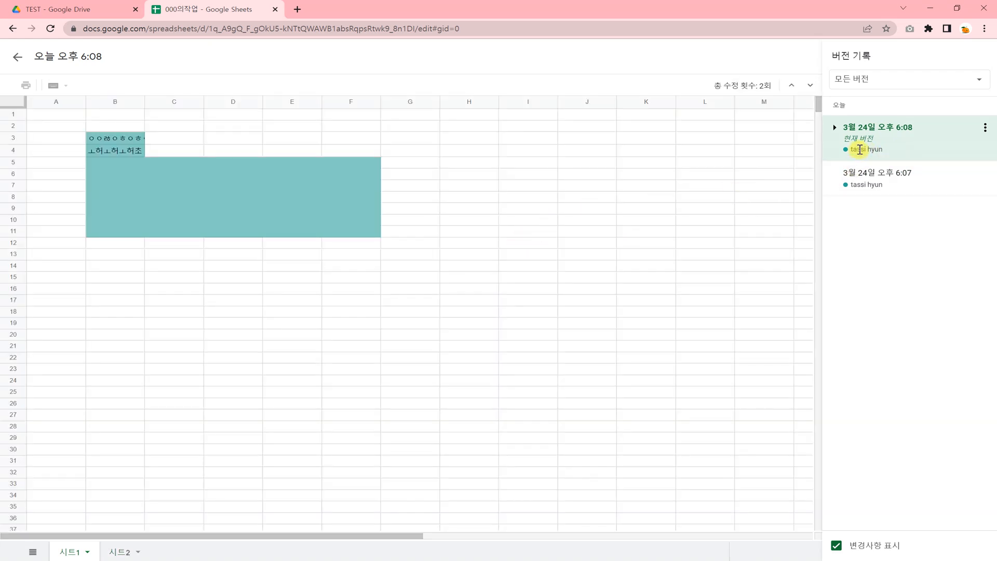
{"action": "left_click", "coordinate": [955, 185]}
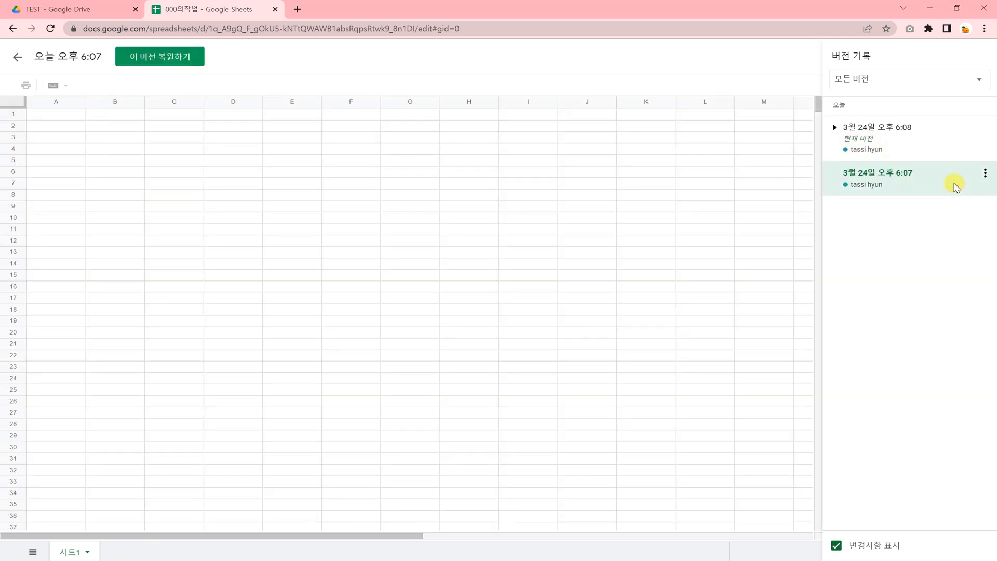
{"action": "left_click", "coordinate": [925, 147]}
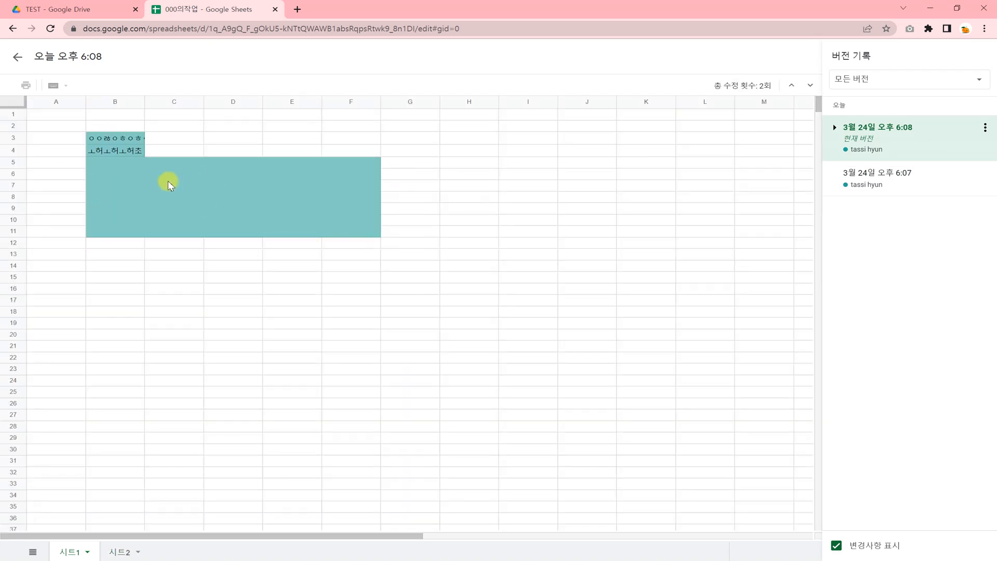
- Navigate back, preview the 6:07 version once more, then return to 6:08
{"action": "left_click", "coordinate": [13, 29]}
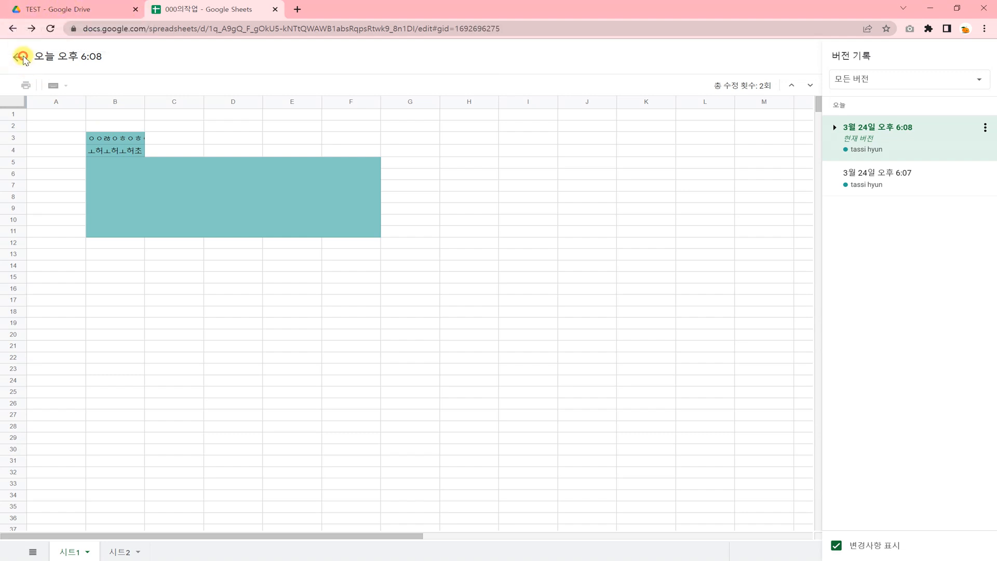
{"action": "left_click", "coordinate": [13, 29]}
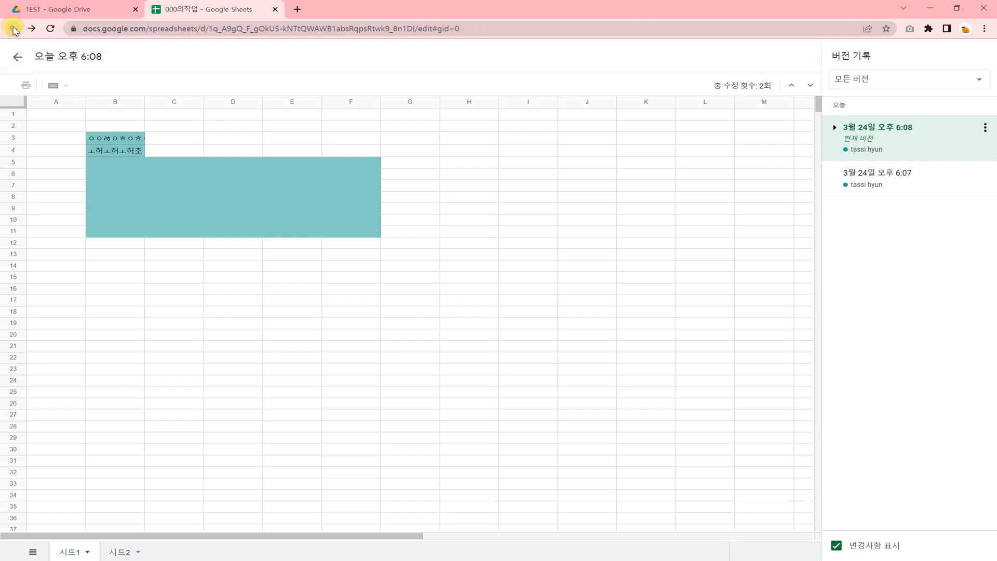
{"action": "left_click", "coordinate": [434, 264]}
{"action": "left_click", "coordinate": [844, 173]}
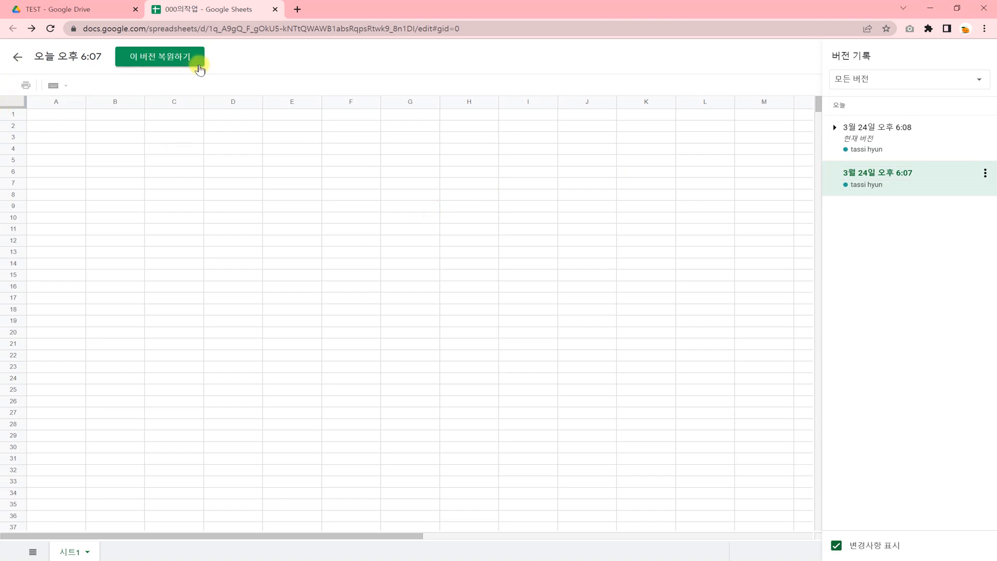
{"action": "left_click", "coordinate": [859, 139]}
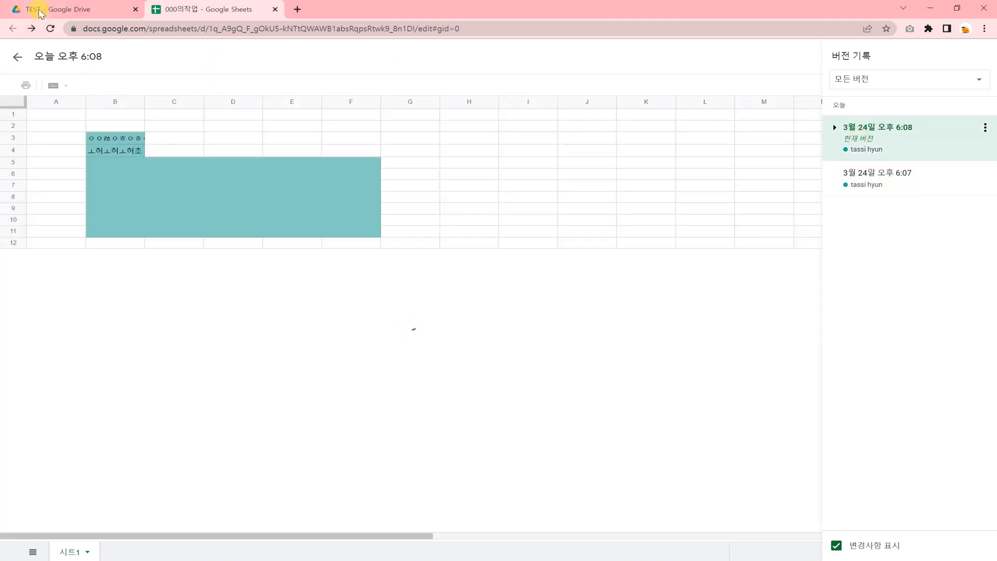
- In the Drive tab, go to My Drive and open the TEST folder
{"action": "left_click", "coordinate": [38, 11]}
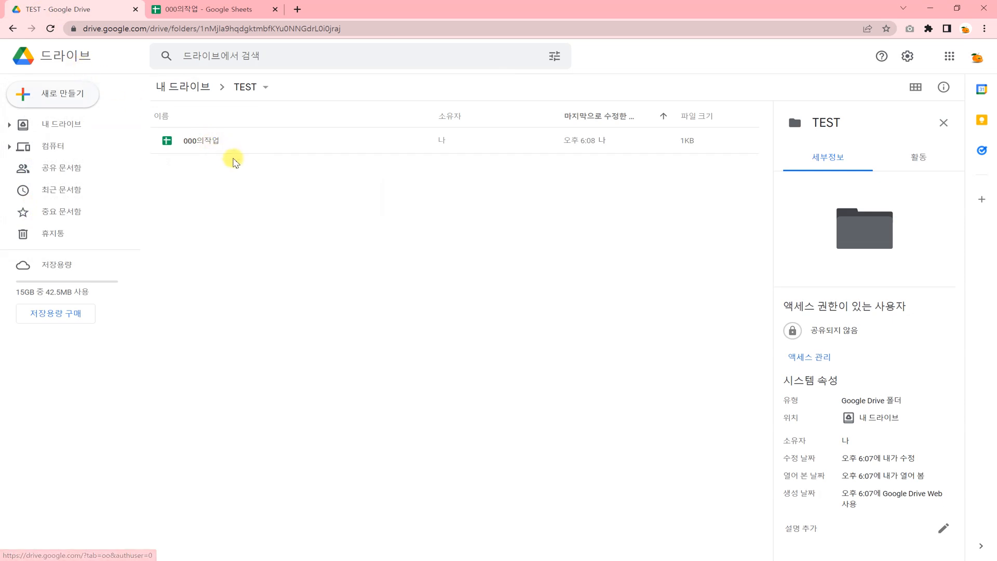
{"action": "left_click", "coordinate": [66, 124]}
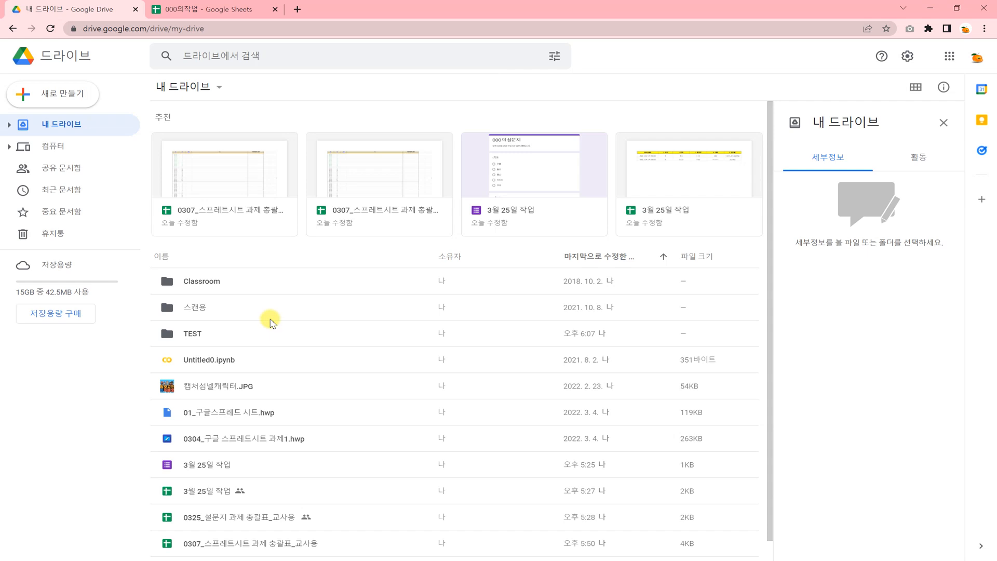
{"action": "left_click", "coordinate": [223, 56]}
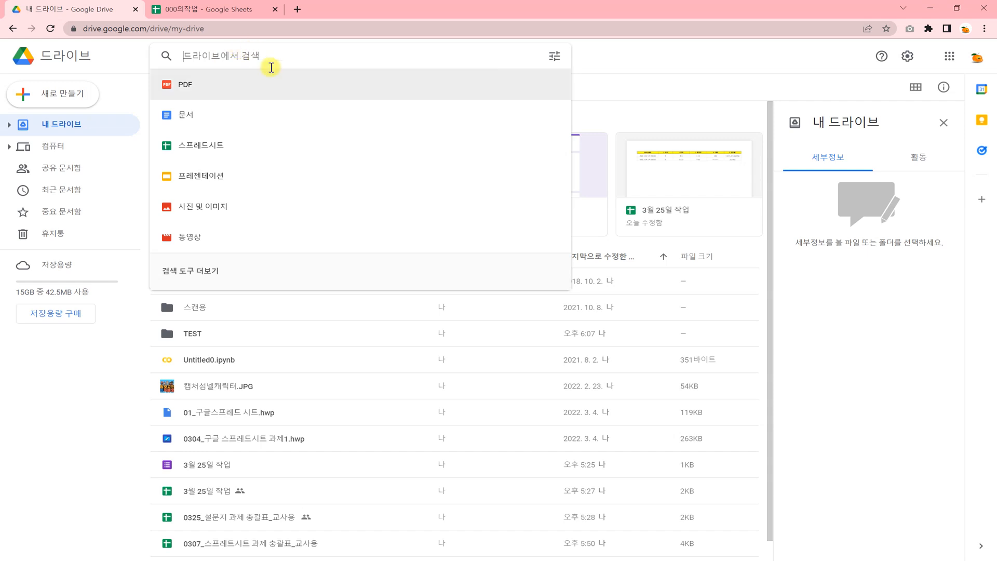
{"action": "left_click", "coordinate": [376, 316]}
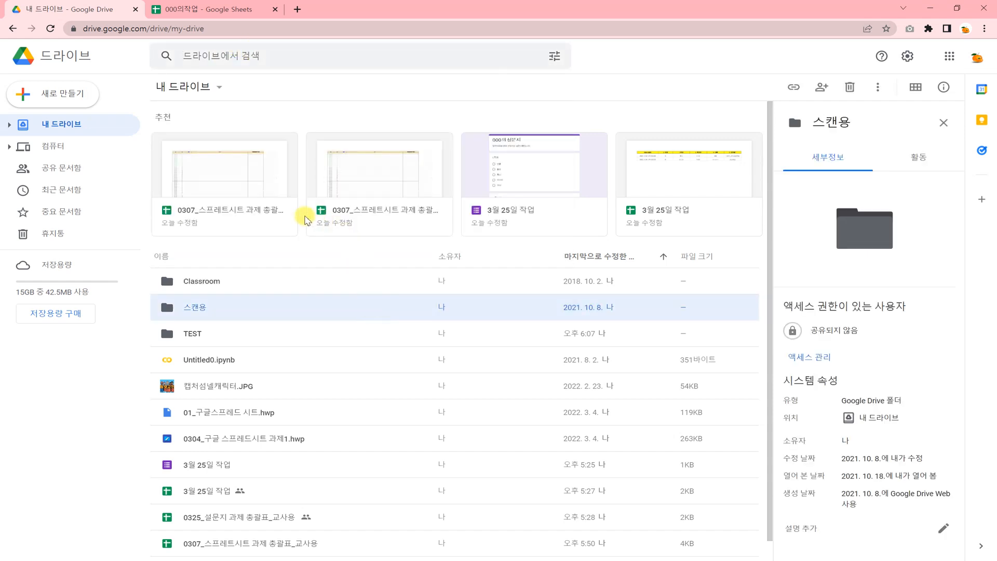
{"action": "double_click", "coordinate": [232, 335]}
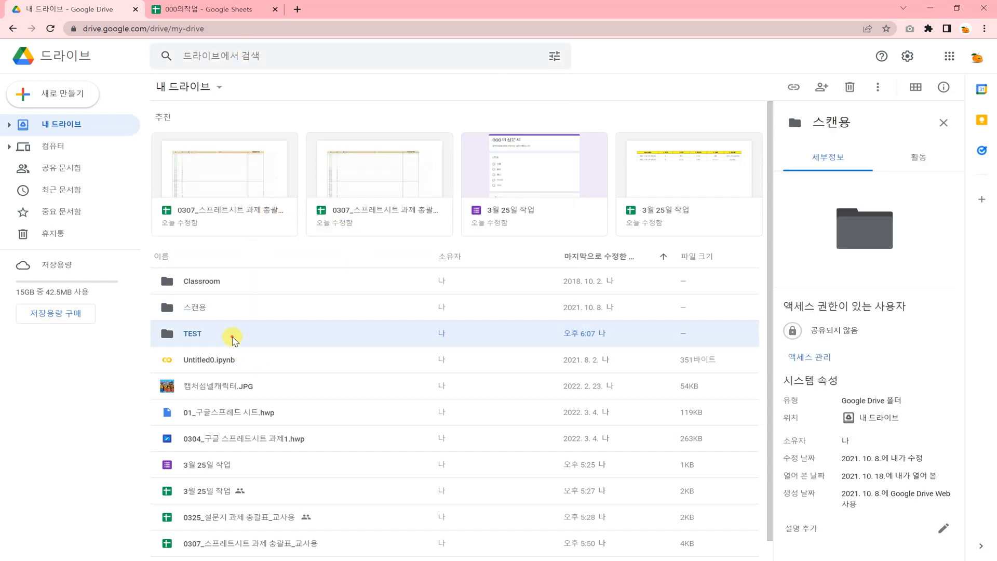
- Show 000의작업's file location, then open the spreadsheet in a new tab
{"action": "left_click", "coordinate": [213, 141]}
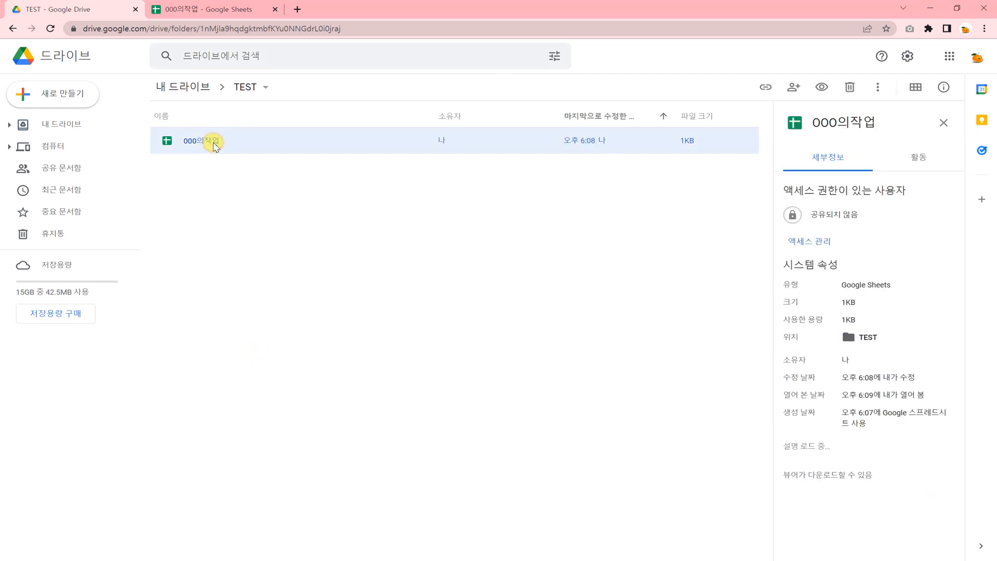
{"action": "right_click", "coordinate": [213, 143]}
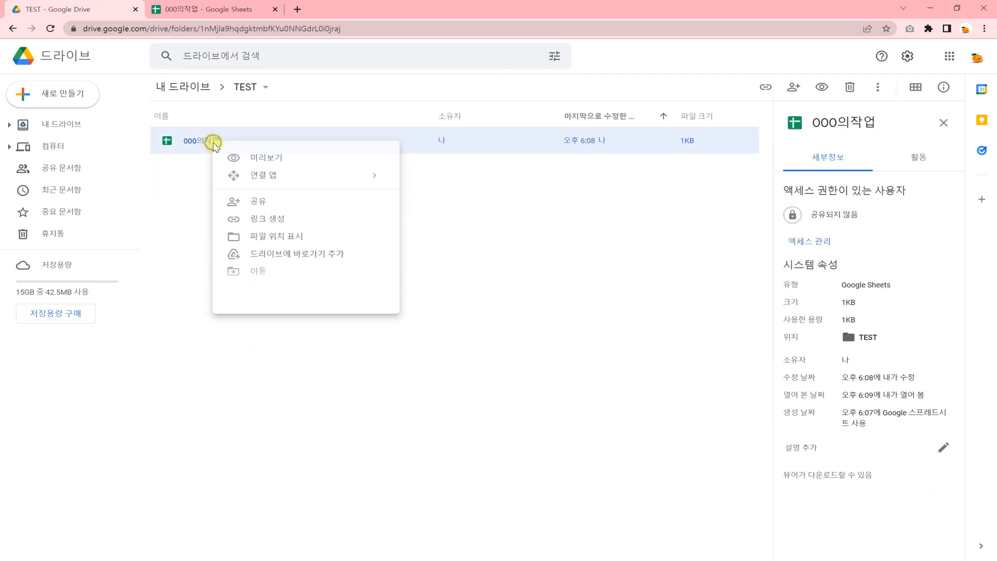
{"action": "left_click", "coordinate": [303, 244]}
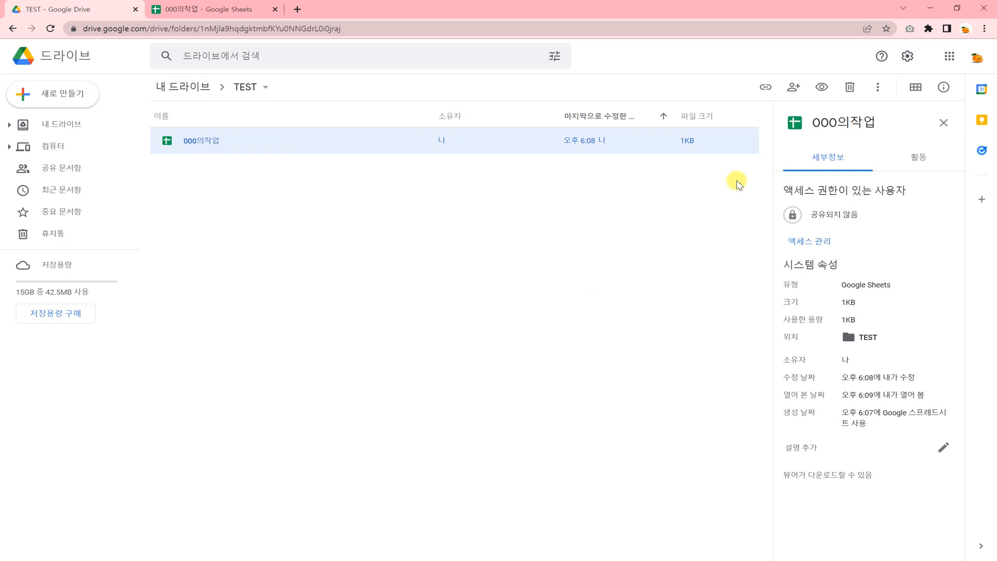
{"action": "double_click", "coordinate": [197, 140]}
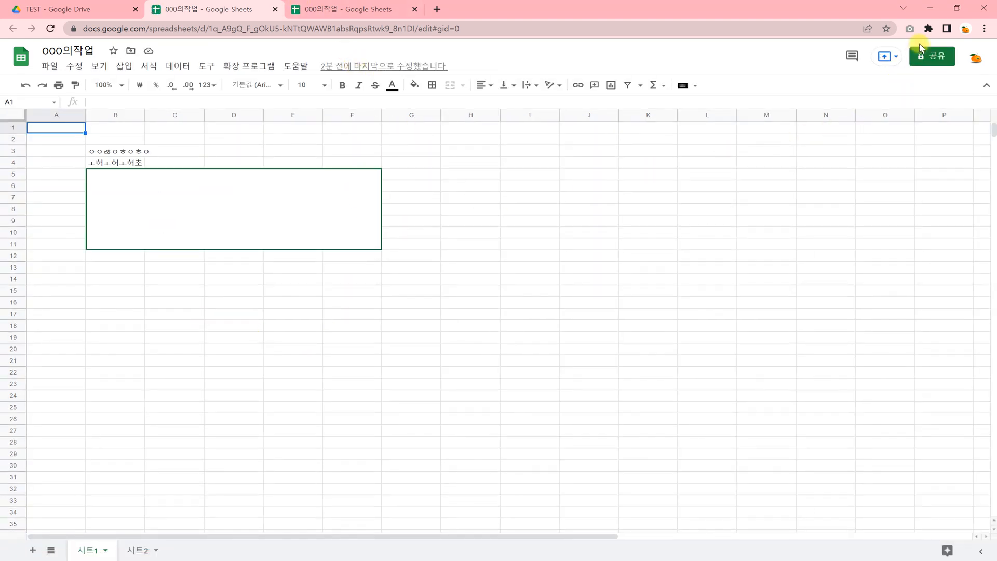
- Open the Share dialog, close it, and reopen it
{"action": "left_click", "coordinate": [923, 55]}
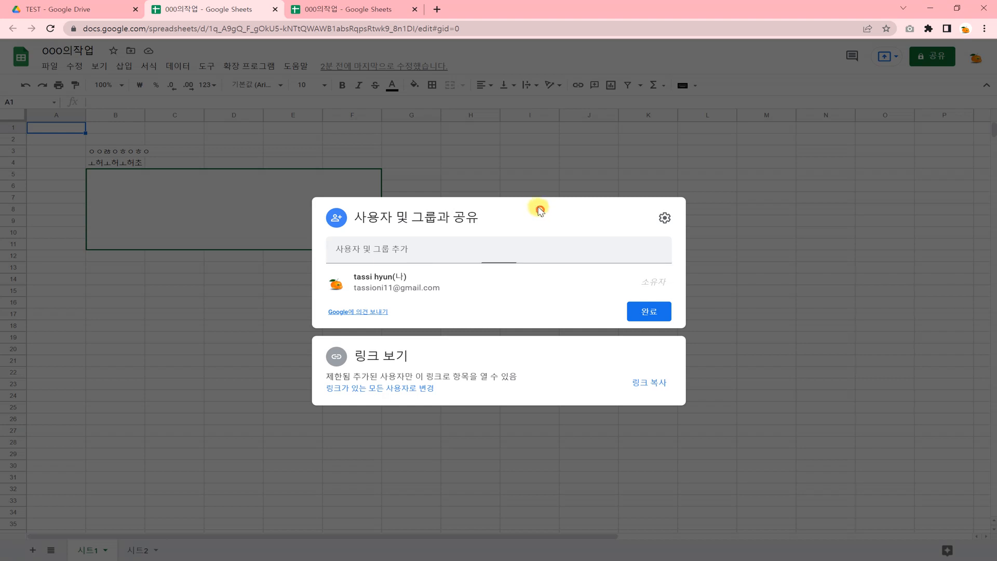
{"action": "left_click", "coordinate": [527, 178]}
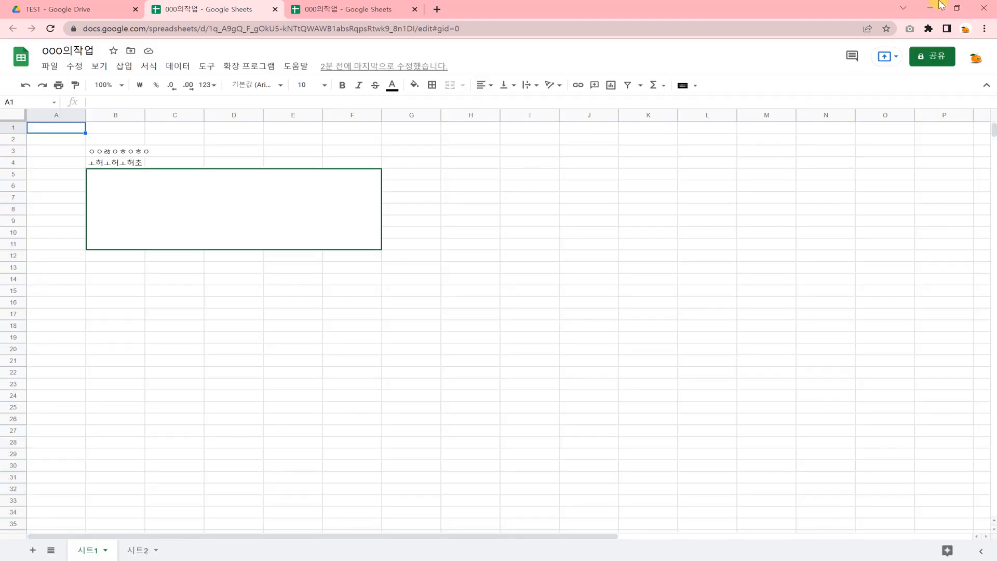
{"action": "left_click", "coordinate": [930, 56]}
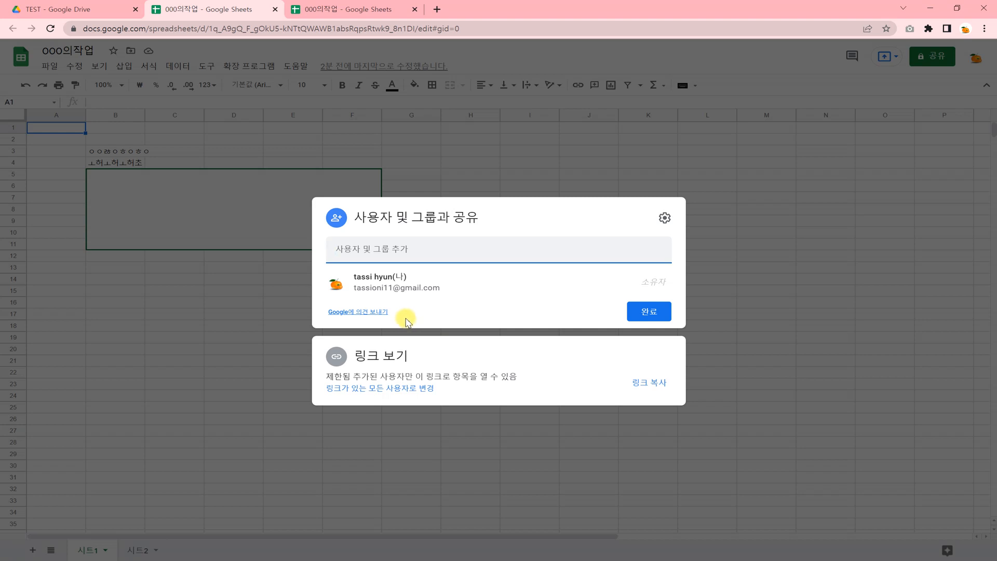
- Give anyone with the link Editor access, copy the share link, and close the dialog
{"action": "left_click", "coordinate": [391, 388]}
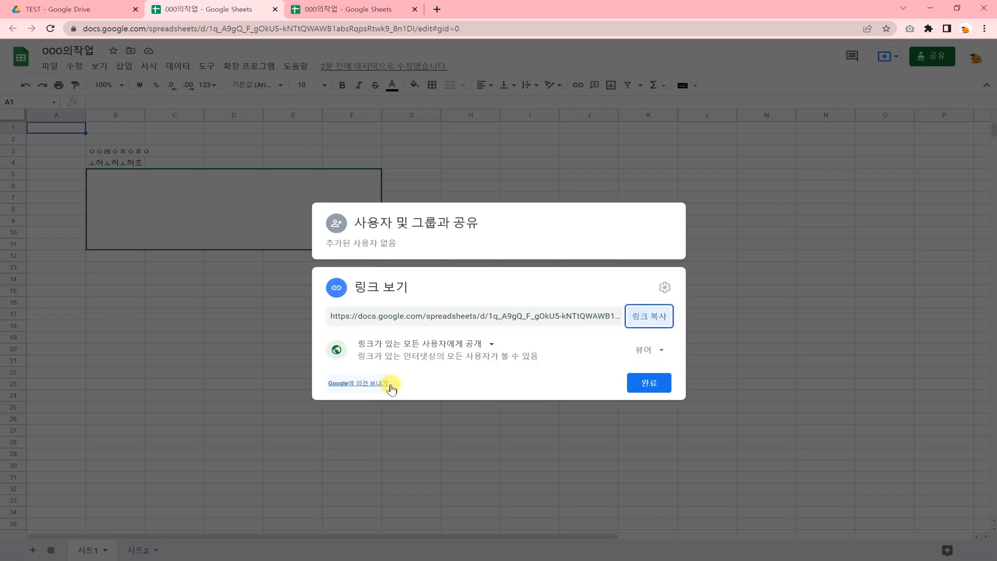
{"action": "left_click", "coordinate": [449, 345]}
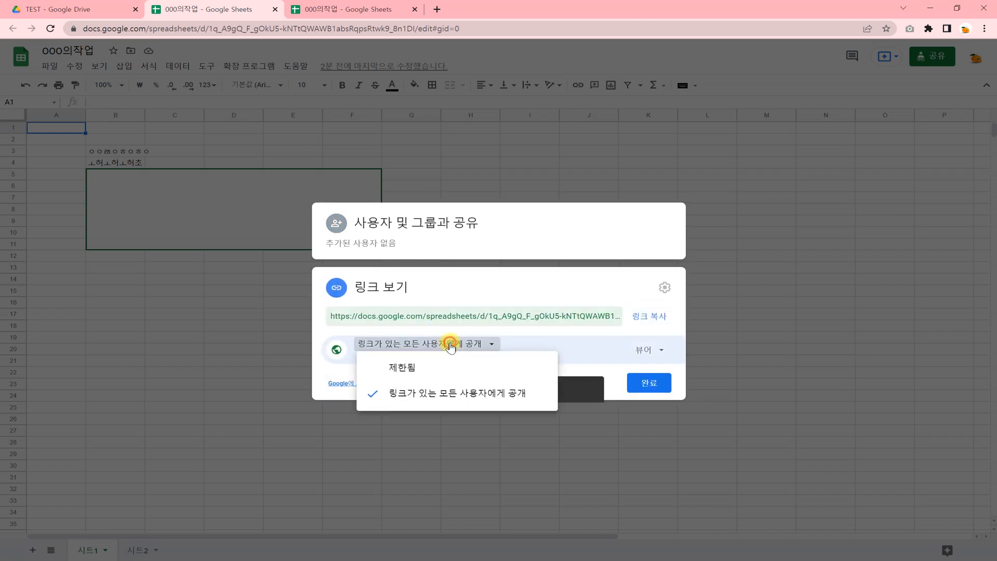
{"action": "left_click", "coordinate": [459, 395]}
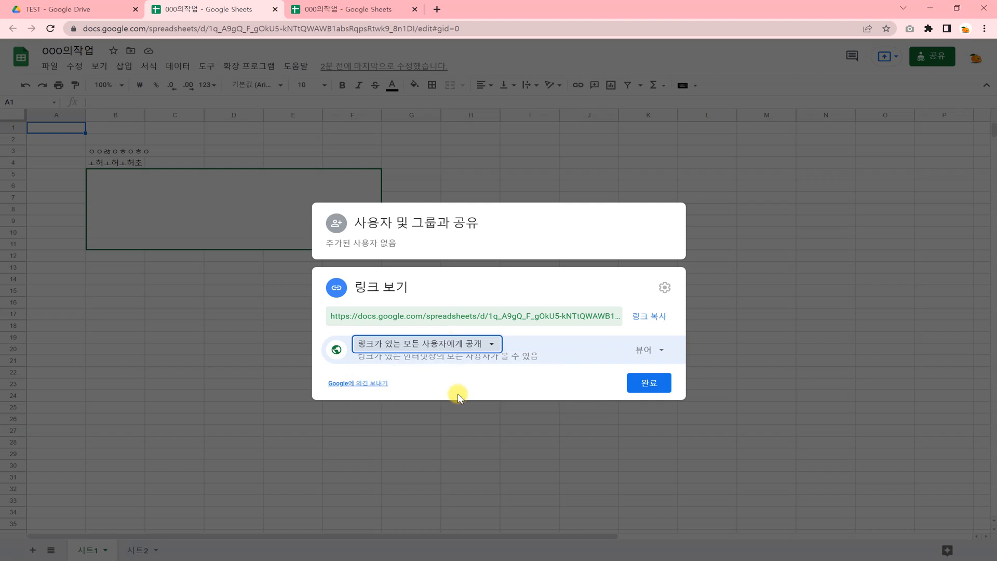
{"action": "left_click", "coordinate": [655, 322]}
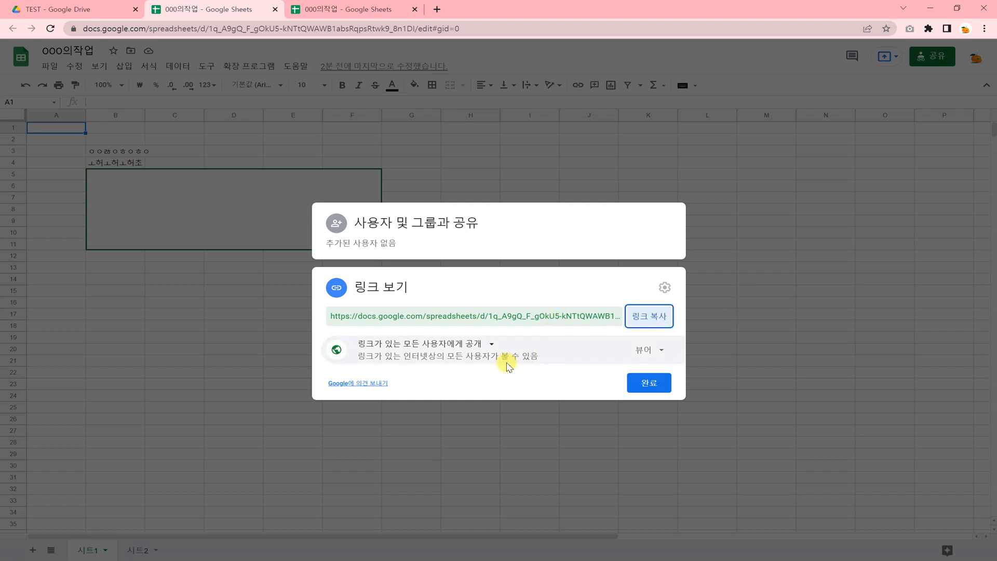
{"action": "left_click", "coordinate": [651, 351]}
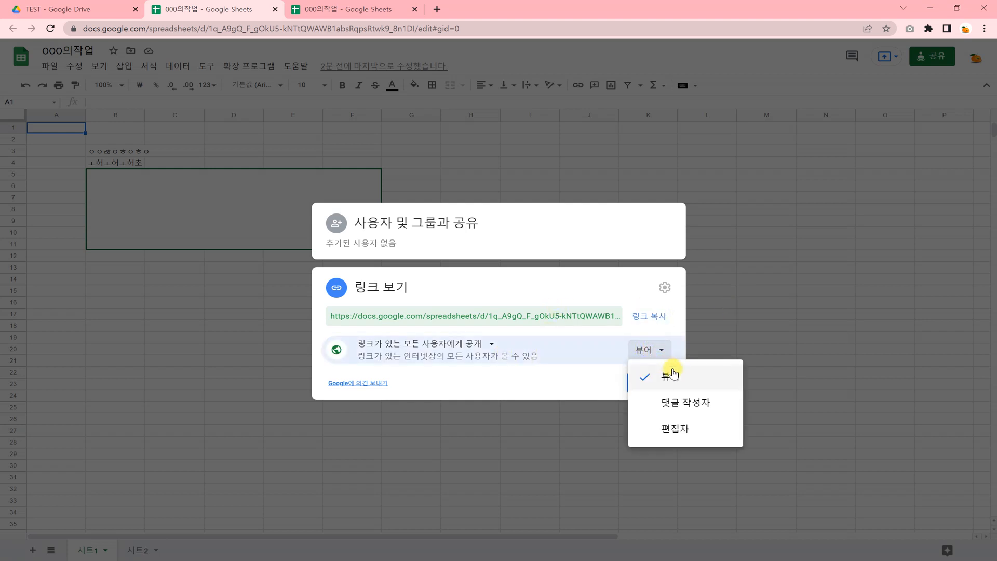
{"action": "left_click", "coordinate": [677, 429]}
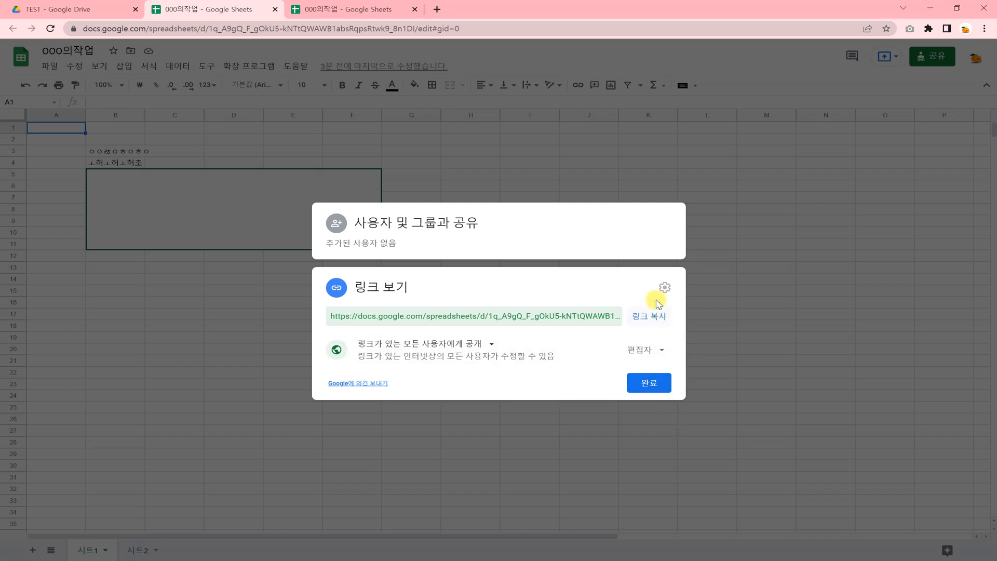
{"action": "left_click", "coordinate": [655, 381]}
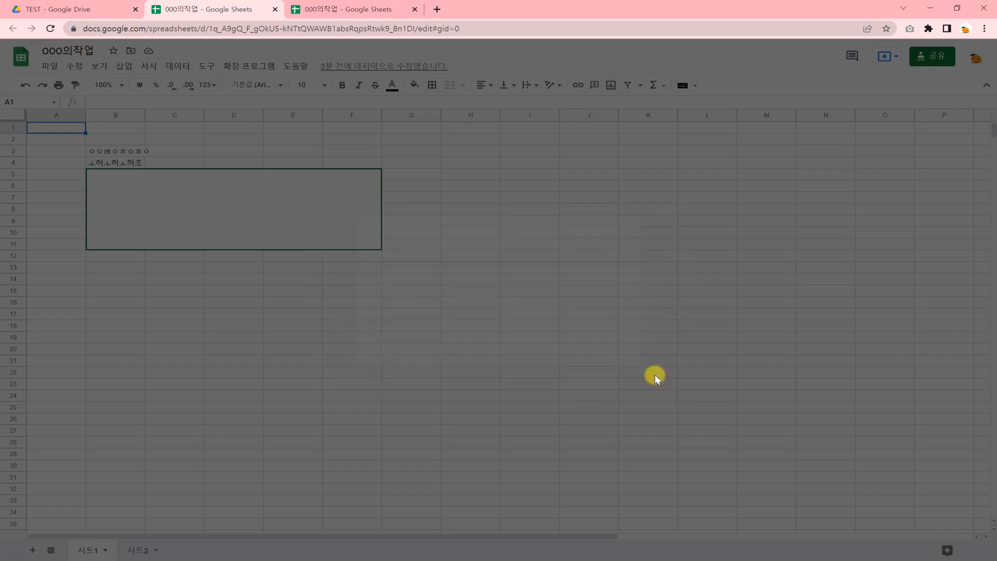
- Add a suggested contact as a recipient, toggling Notify people off and back on
{"action": "left_click", "coordinate": [929, 61]}
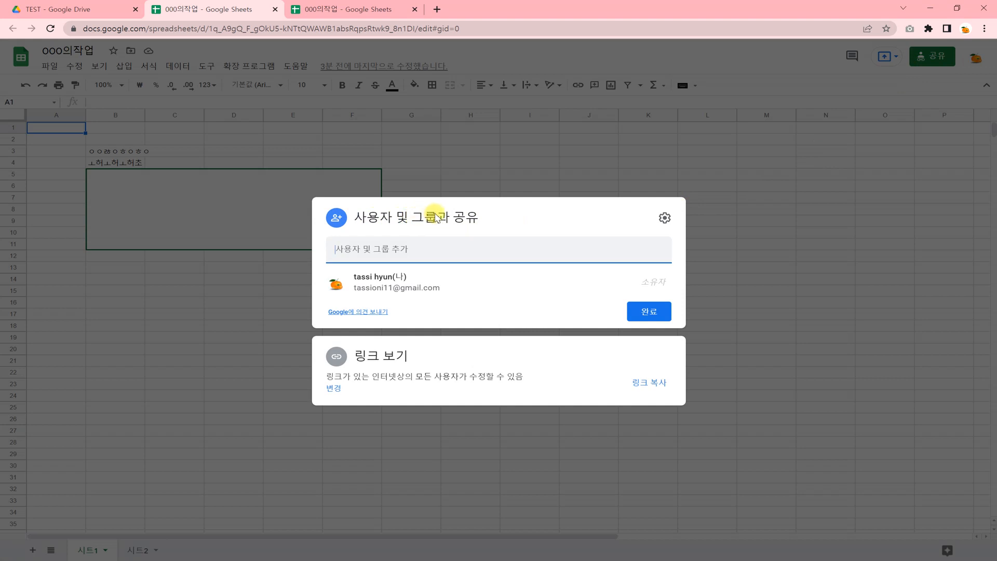
{"action": "left_click", "coordinate": [405, 251]}
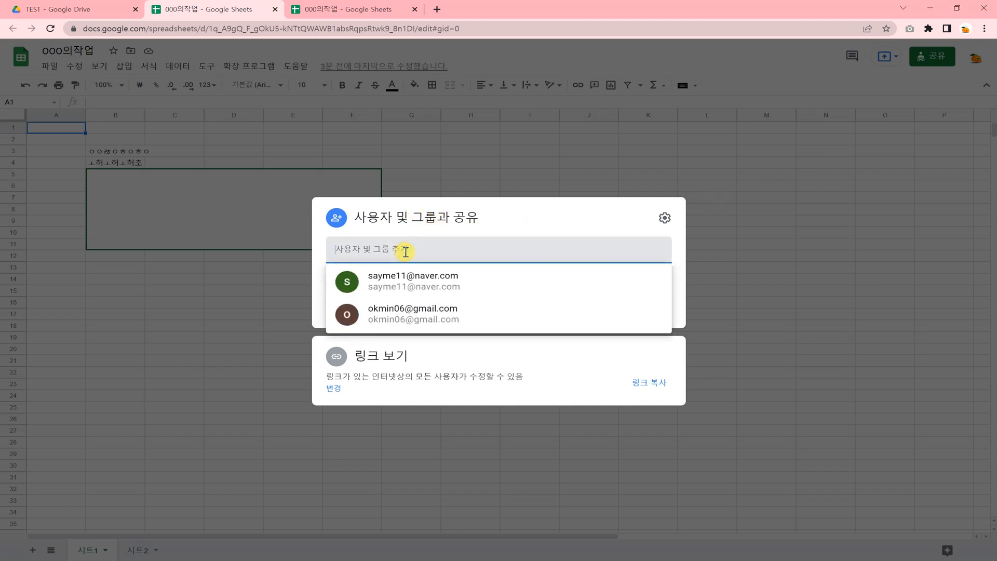
{"action": "left_click", "coordinate": [414, 280]}
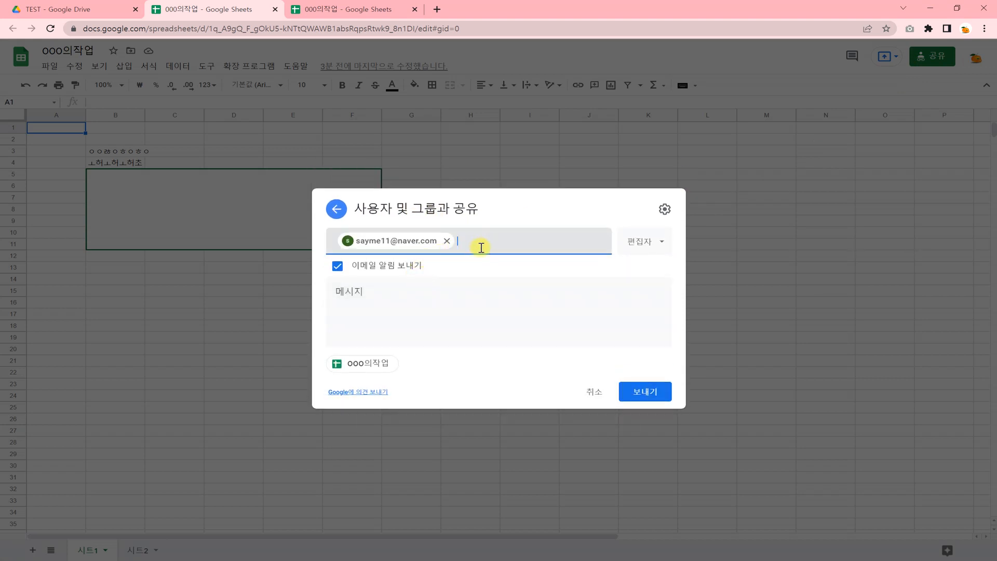
{"action": "left_click", "coordinate": [381, 291]}
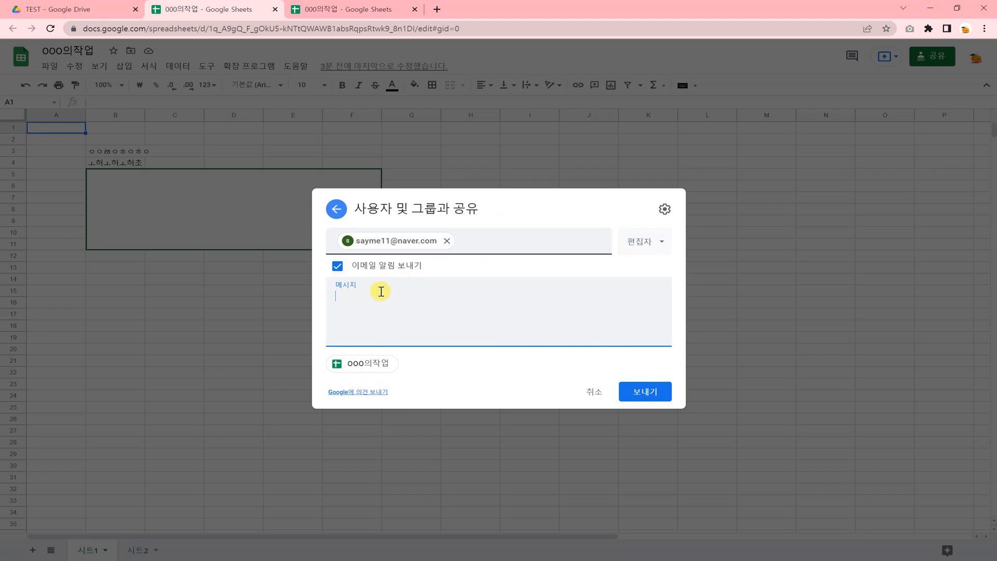
{"action": "left_click", "coordinate": [337, 266]}
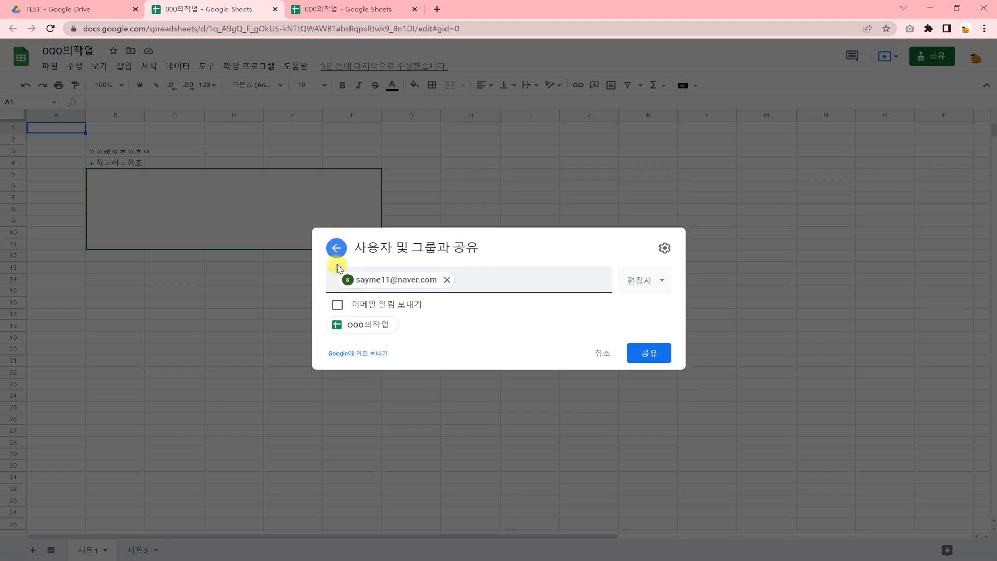
{"action": "left_click", "coordinate": [337, 304]}
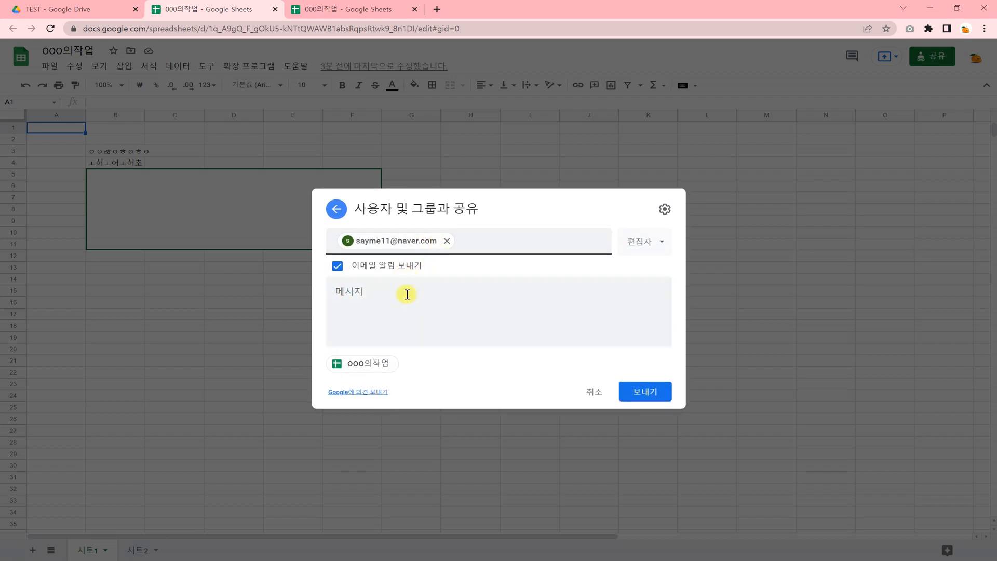
- Set the recipient's role to Commenter (댓글 작성자) and open the sharing settings page
{"action": "left_click", "coordinate": [661, 248]}
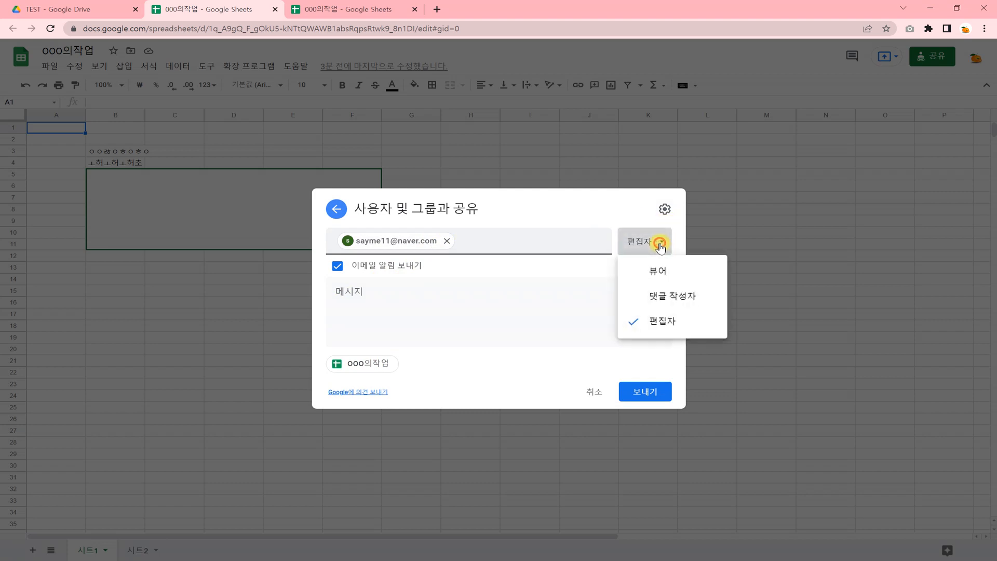
{"action": "left_click", "coordinate": [663, 270]}
{"action": "left_click", "coordinate": [654, 251]}
{"action": "left_click", "coordinate": [650, 299]}
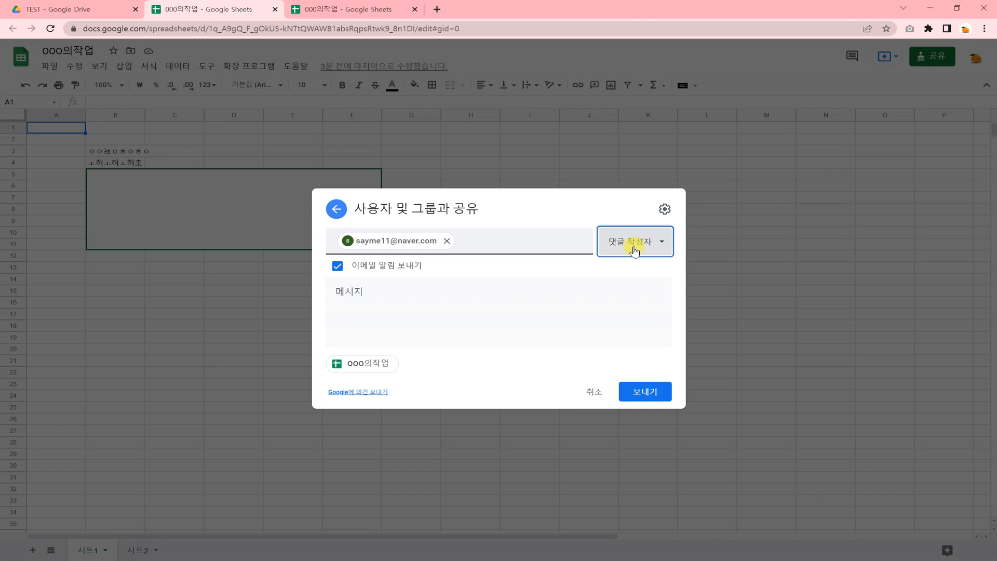
{"action": "left_click", "coordinate": [664, 208]}
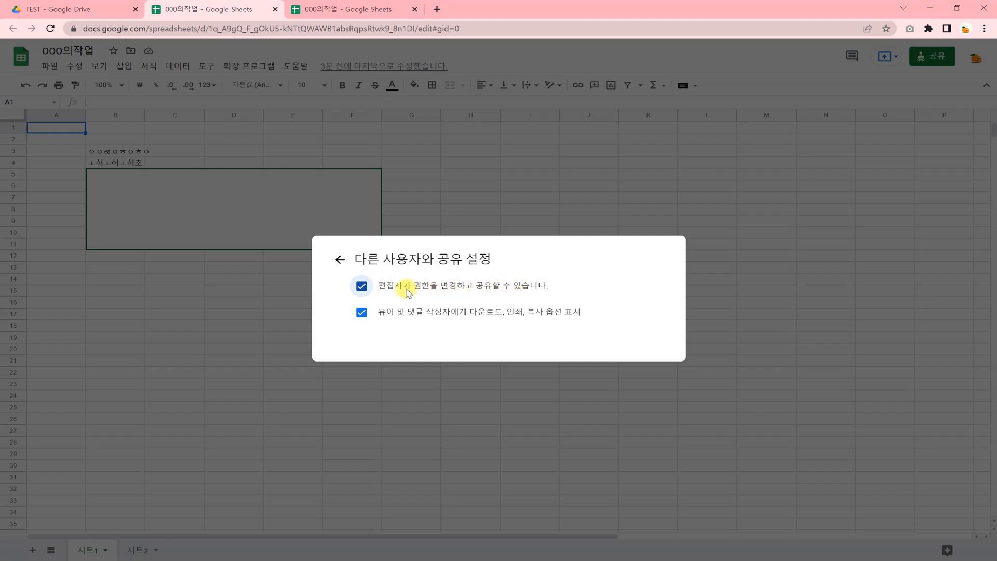
- Stop editors changing permissions and hide download/print/copy for viewers; close sharing without adding the contact
{"action": "left_click", "coordinate": [362, 287]}
{"action": "left_click", "coordinate": [362, 312]}
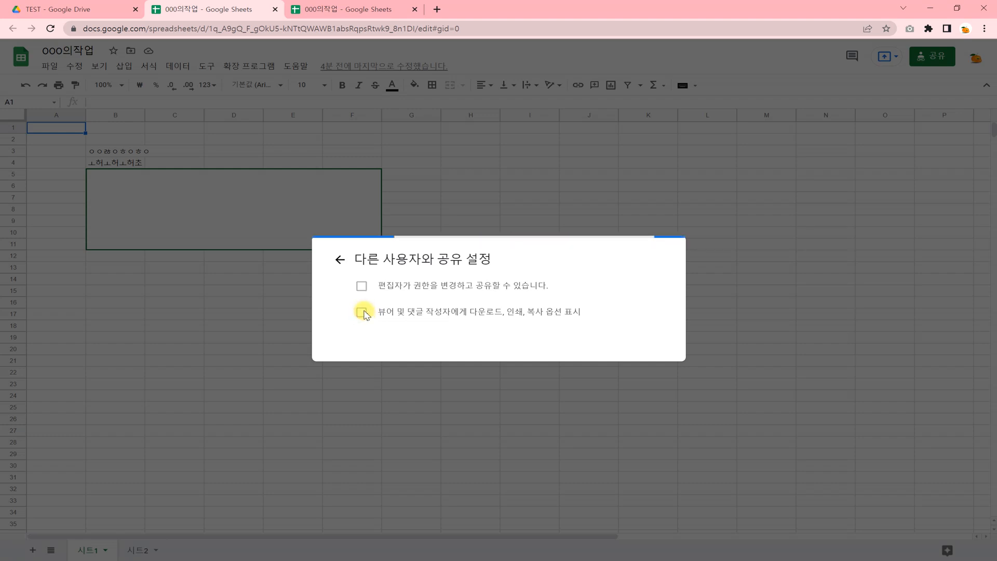
{"action": "left_click", "coordinate": [340, 261]}
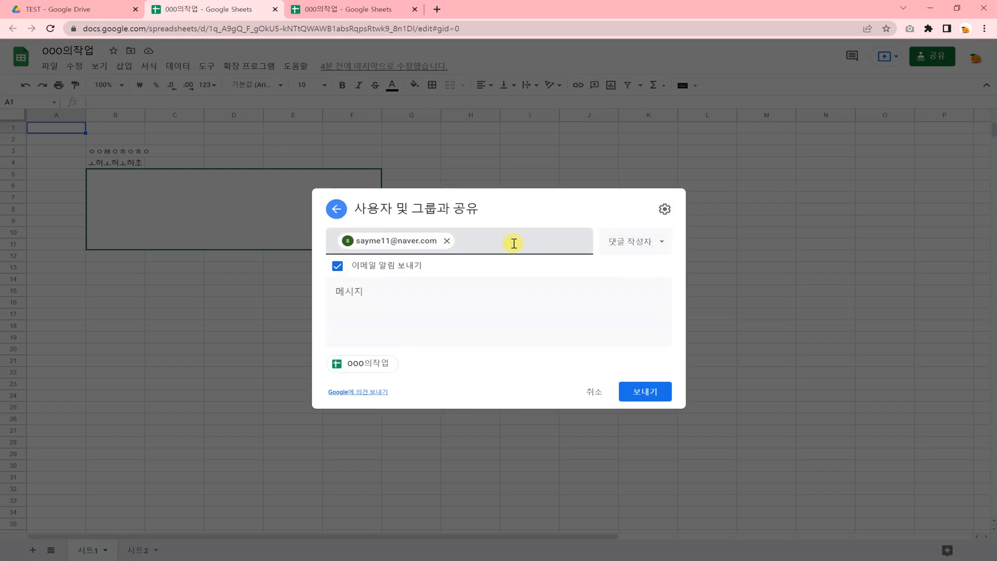
{"action": "left_click", "coordinate": [447, 240]}
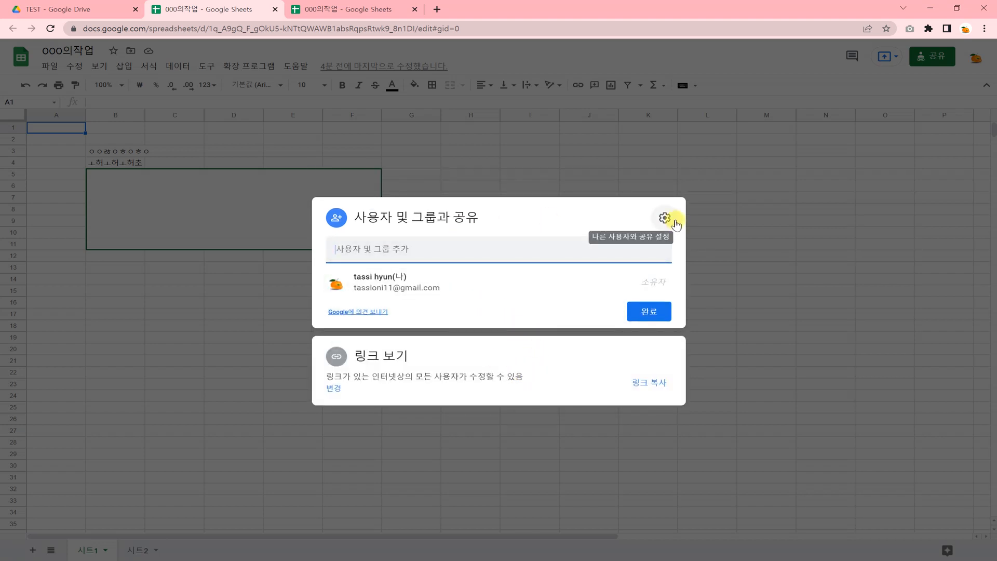
{"action": "left_click", "coordinate": [731, 206]}
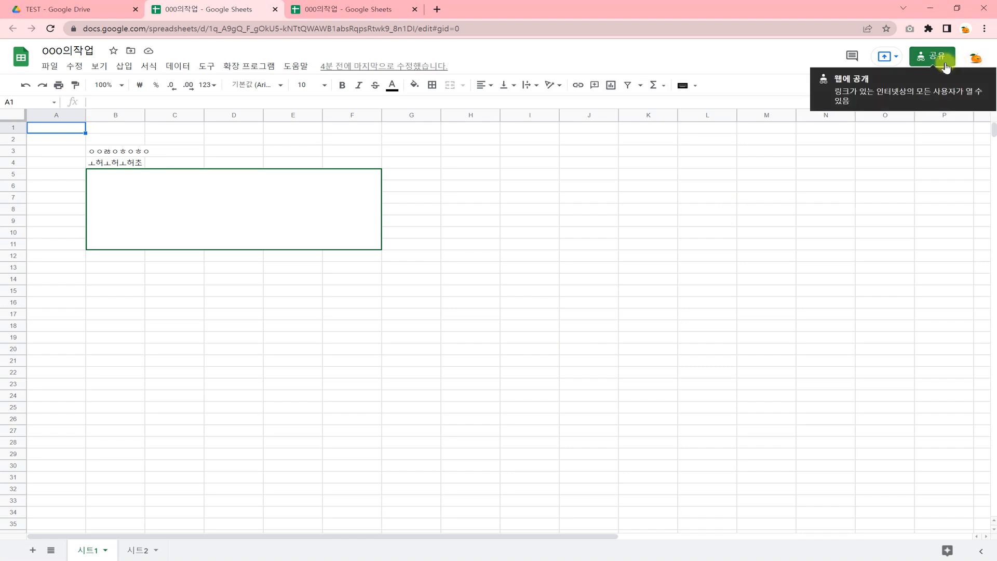
- Select the range A2:K18 in the current sheet, then clear it by selecting K22
{"action": "left_click", "coordinate": [200, 300]}
{"action": "left_click", "coordinate": [77, 139]}
{"action": "mouse_move", "coordinate": [77, 140]}
{"action": "left_mouse_down"}
{"action": "mouse_move", "coordinate": [623, 178]}
{"action": "mouse_move", "coordinate": [625, 327]}
{"action": "left_mouse_up"}
{"action": "left_click", "coordinate": [639, 376]}
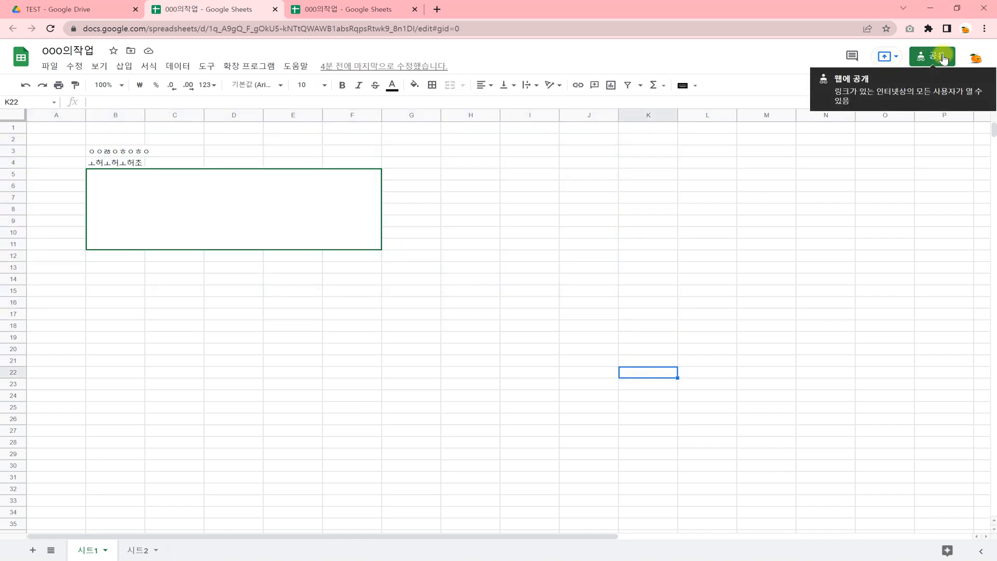
- Open 0307_스프레드시트 과제 총괄표_교사용 from My Drive, check cells C3 and D3, then close it
{"action": "left_click", "coordinate": [36, 9]}
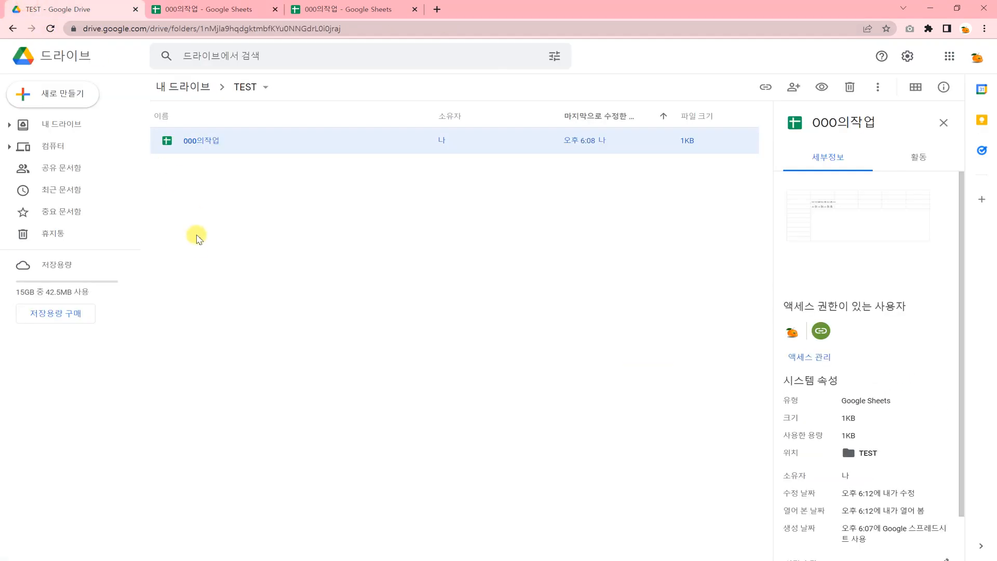
{"action": "left_click", "coordinate": [60, 124]}
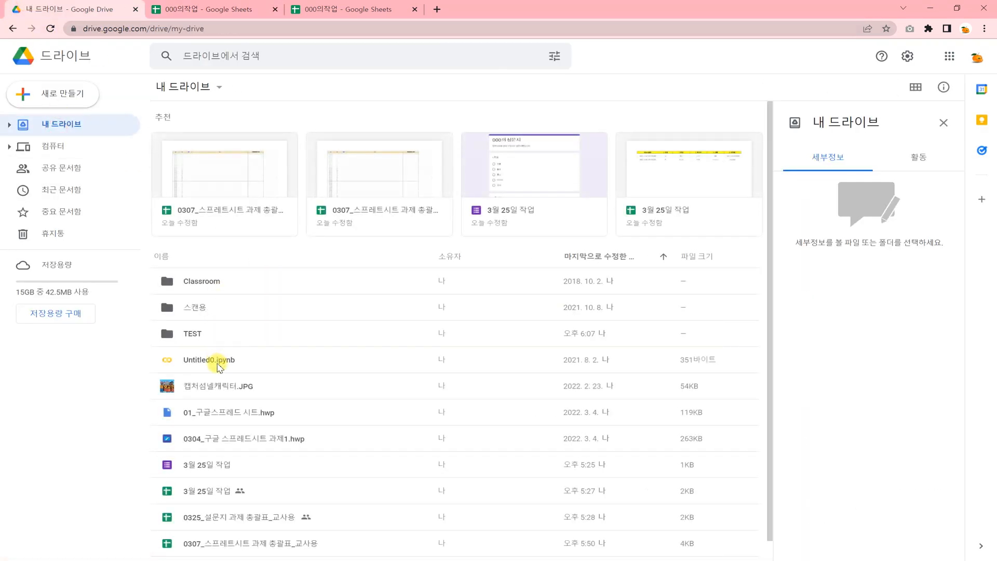
{"action": "left_click", "coordinate": [216, 541]}
{"action": "double_click", "coordinate": [216, 542]}
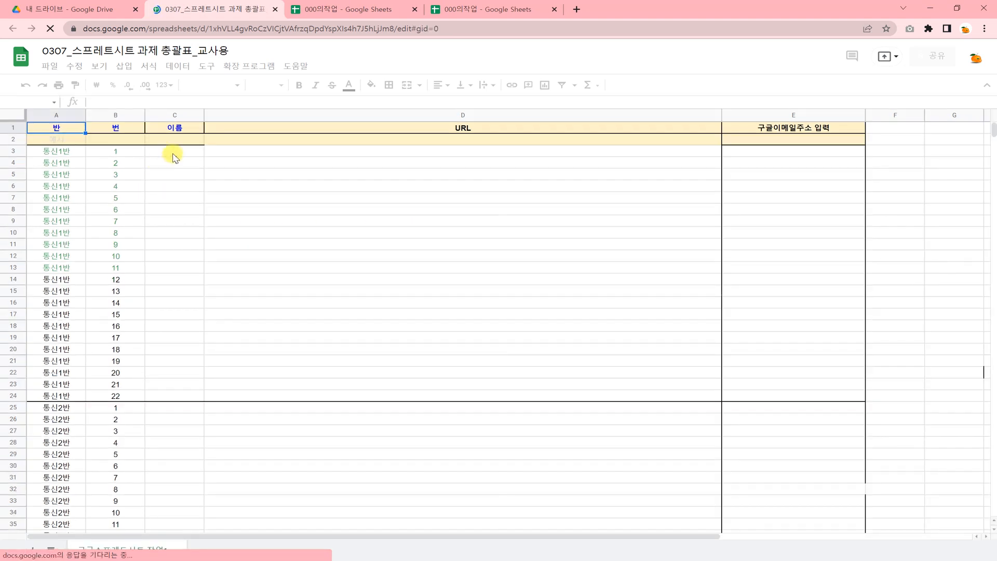
{"action": "left_click", "coordinate": [174, 155]}
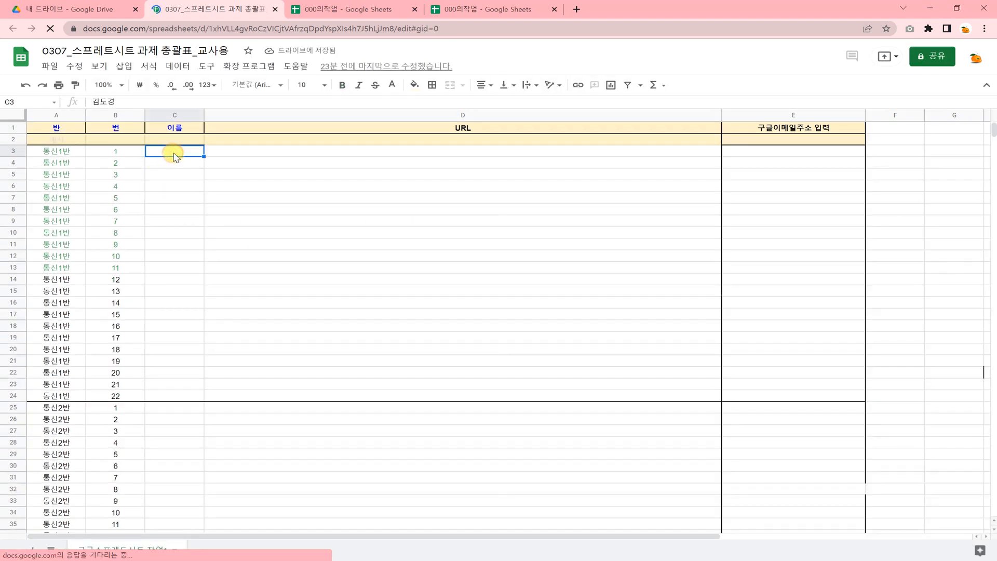
{"action": "left_click", "coordinate": [267, 154]}
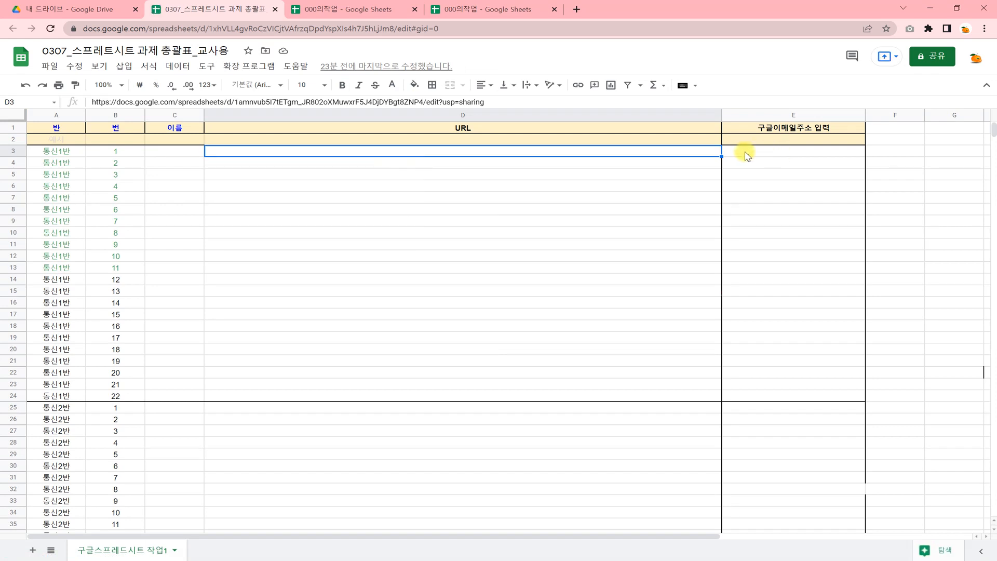
{"action": "left_click", "coordinate": [275, 9]}
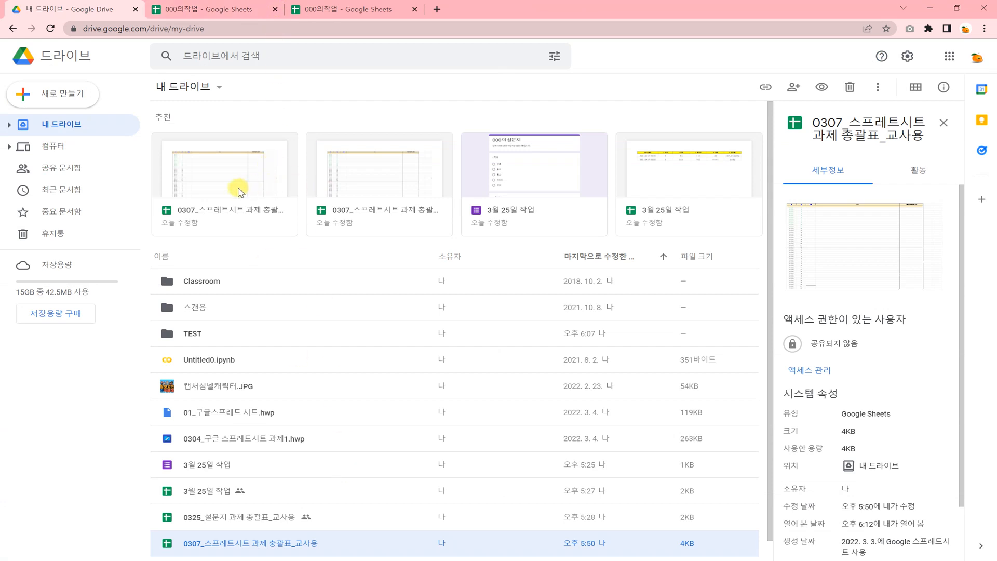
- In the editable 000의작업 sheet, enter one person's name in B18 and another's in B19
{"action": "left_click", "coordinate": [374, 9]}
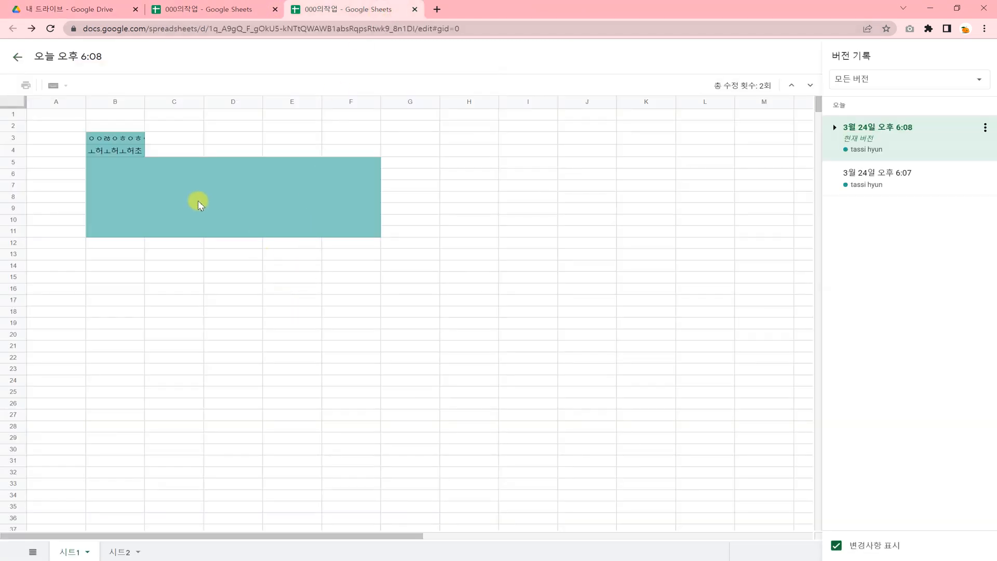
{"action": "left_click", "coordinate": [201, 10]}
{"action": "left_click", "coordinate": [181, 172]}
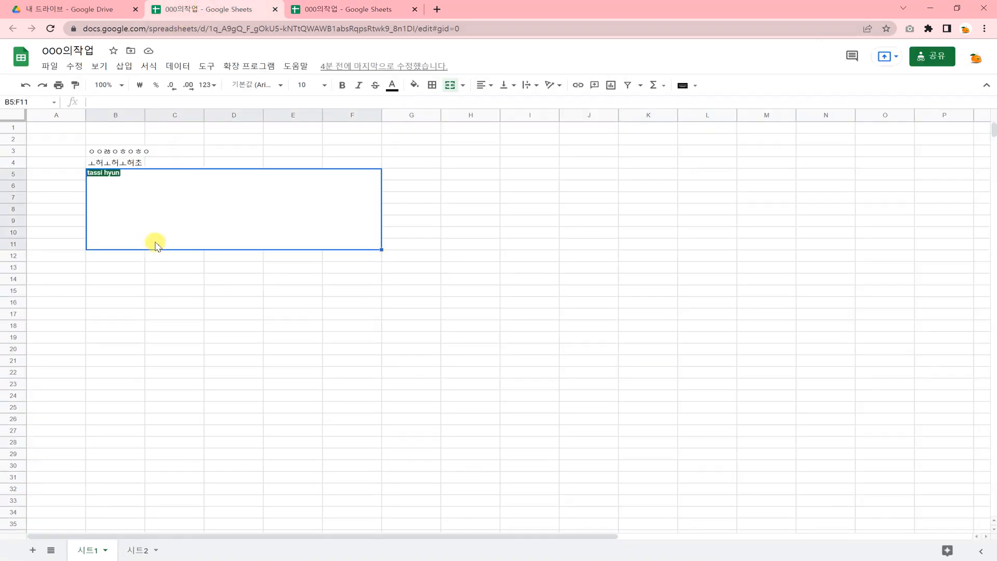
{"action": "left_click", "coordinate": [173, 282]}
{"action": "left_click", "coordinate": [132, 324]}
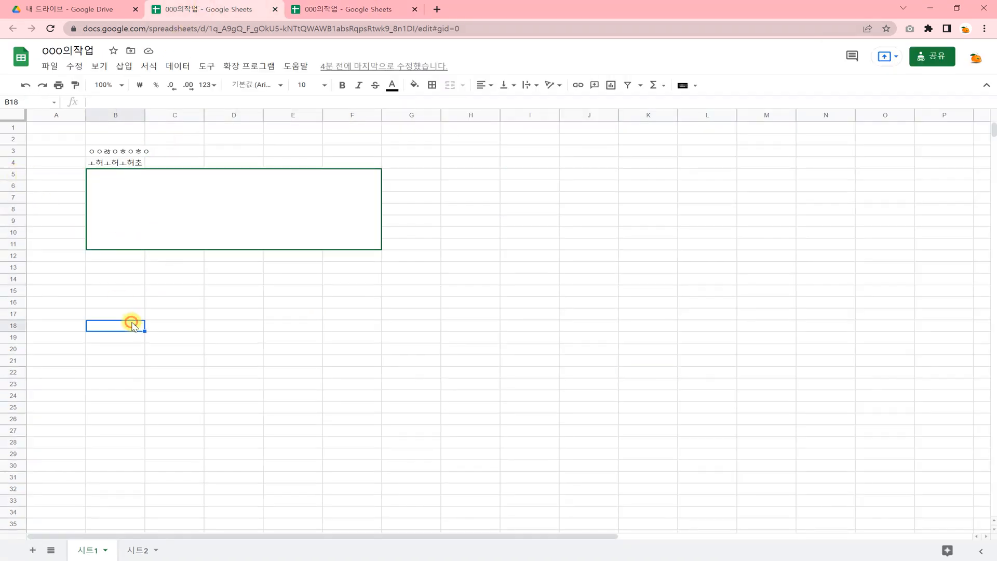
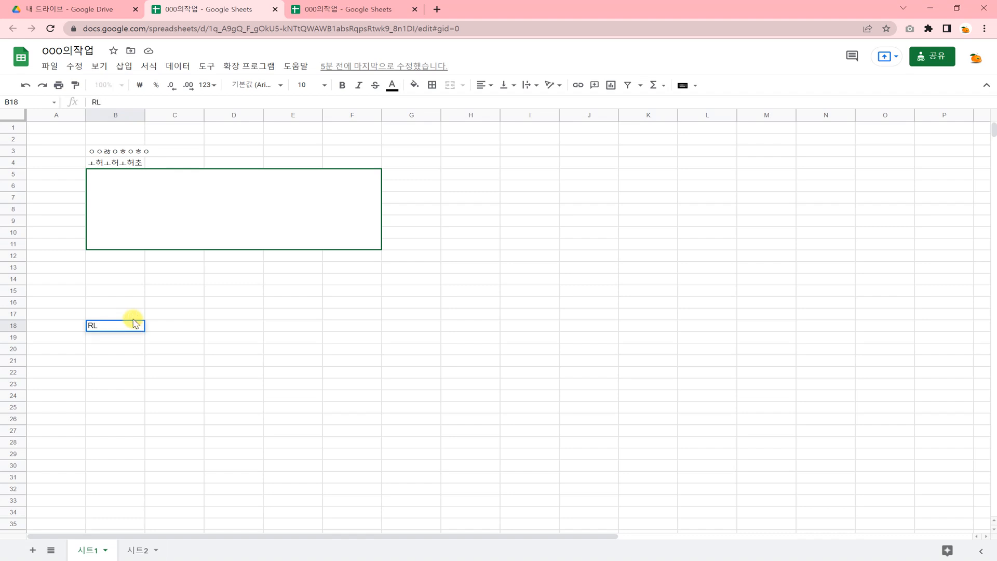
{"action": "key", "text": "Return"}
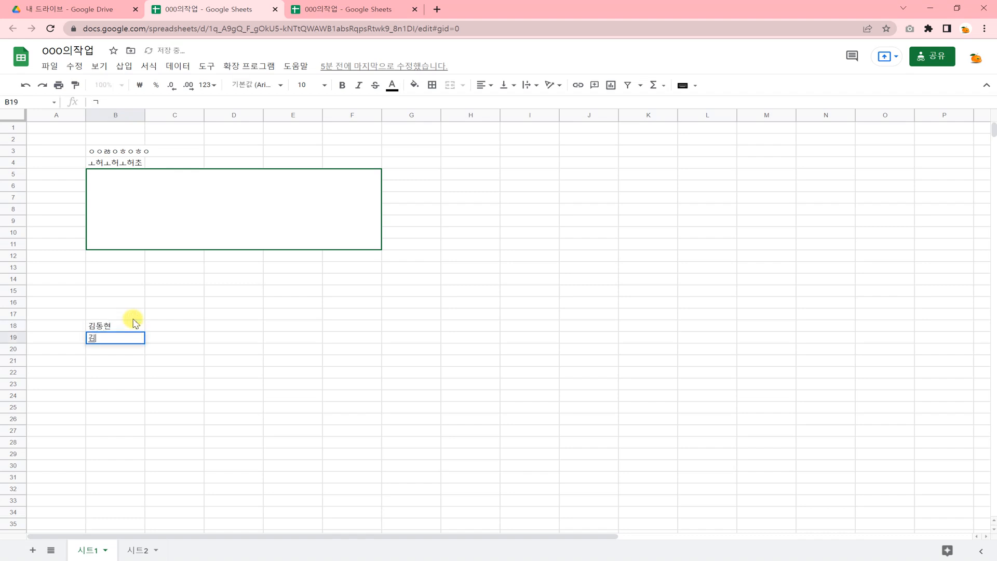
{"action": "key", "text": "Return"}
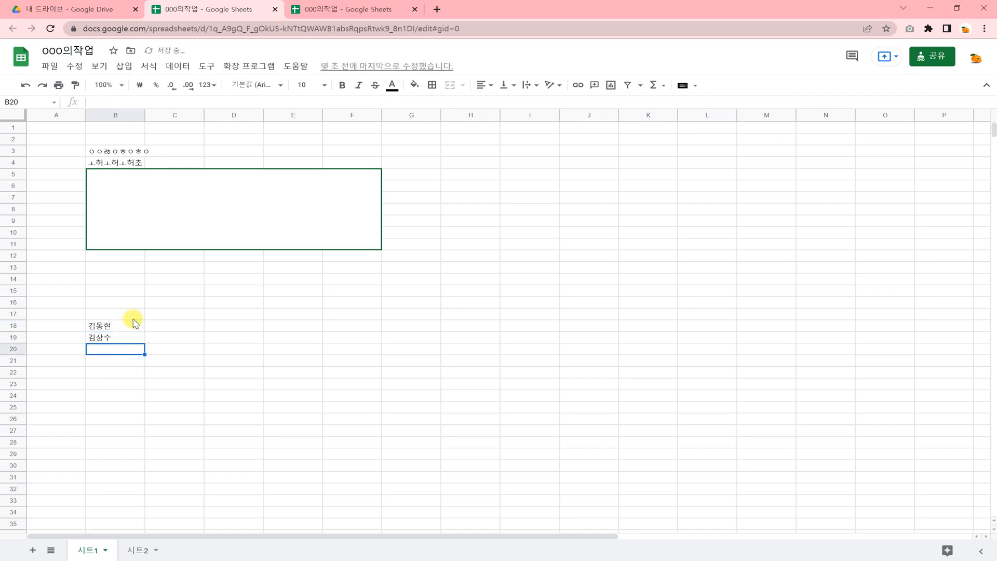
- Make B18:F22 text white, then set A17:H25 text black so the names show
{"action": "left_click_drag", "start_coordinate": [142, 323], "coordinate": [146, 338]}
{"action": "left_click", "coordinate": [154, 366]}
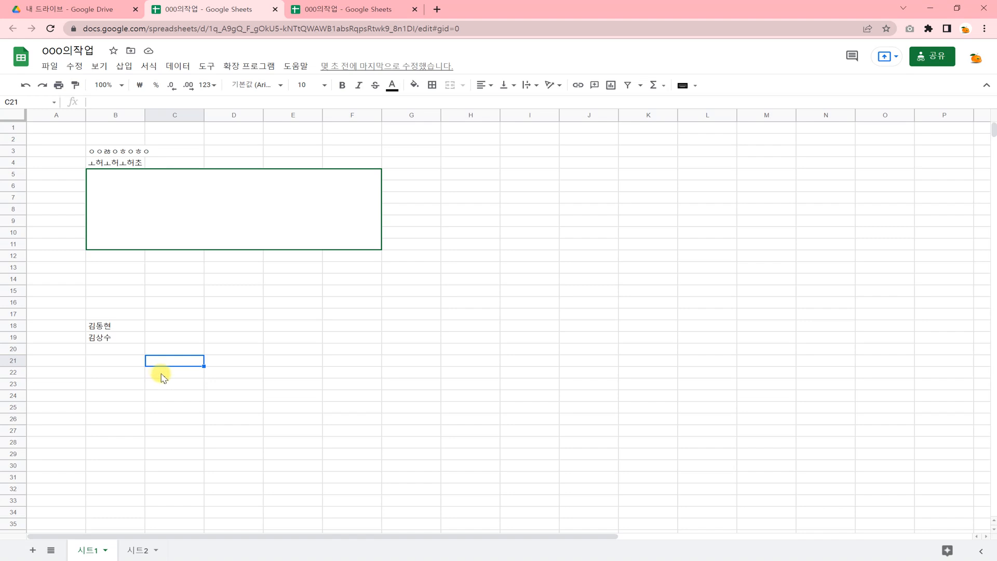
{"action": "left_click_drag", "start_coordinate": [101, 324], "coordinate": [320, 366]}
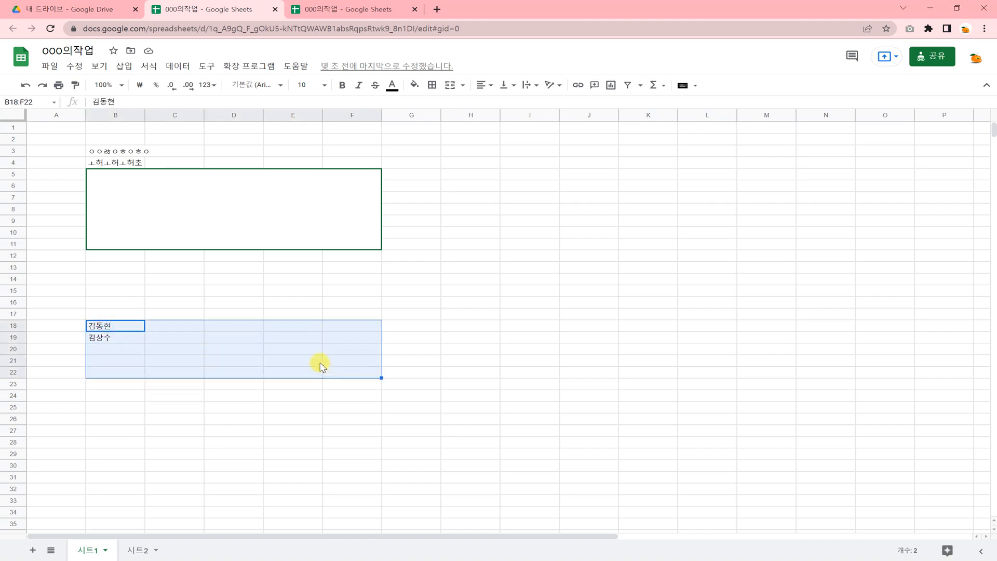
{"action": "left_click", "coordinate": [399, 87]}
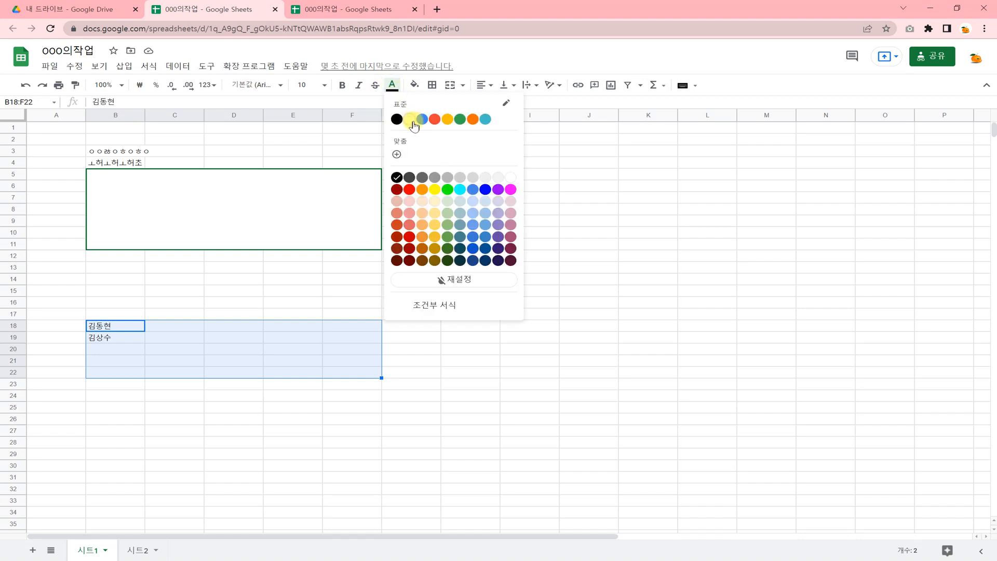
{"action": "left_click", "coordinate": [509, 175]}
{"action": "left_click", "coordinate": [487, 317]}
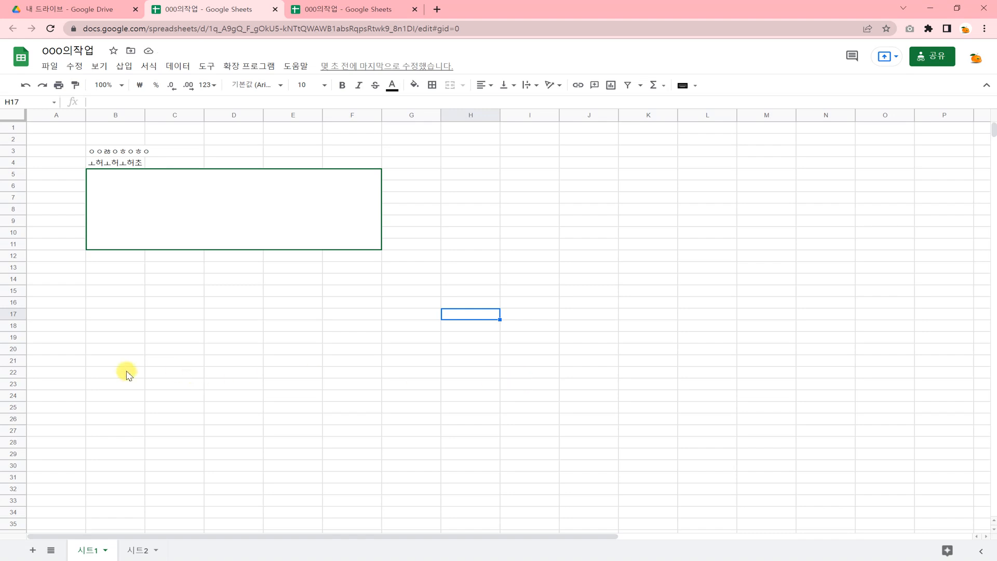
{"action": "left_click_drag", "start_coordinate": [58, 317], "coordinate": [467, 410]}
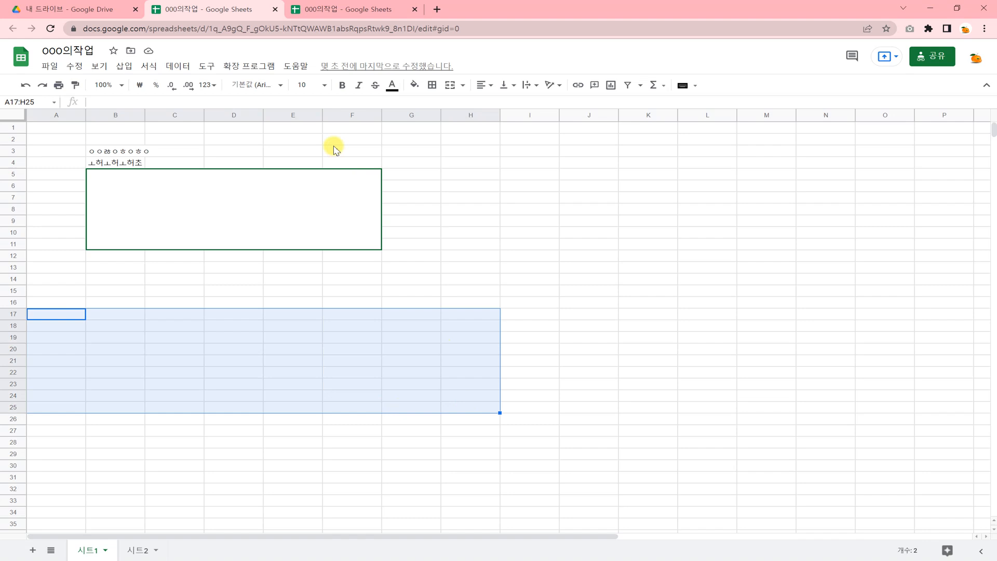
{"action": "left_click", "coordinate": [392, 85]}
{"action": "left_click", "coordinate": [396, 176]}
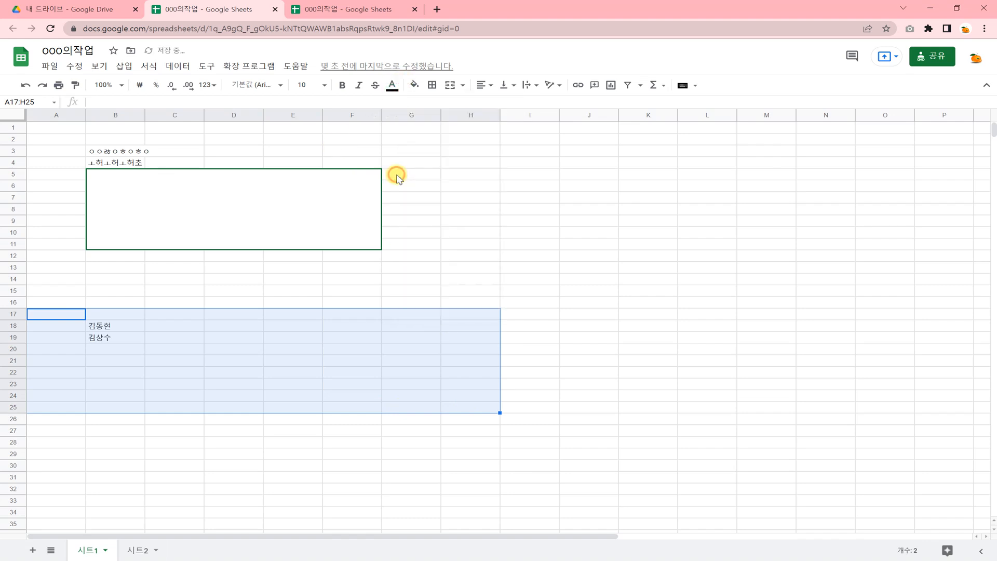
{"action": "left_click", "coordinate": [345, 348]}
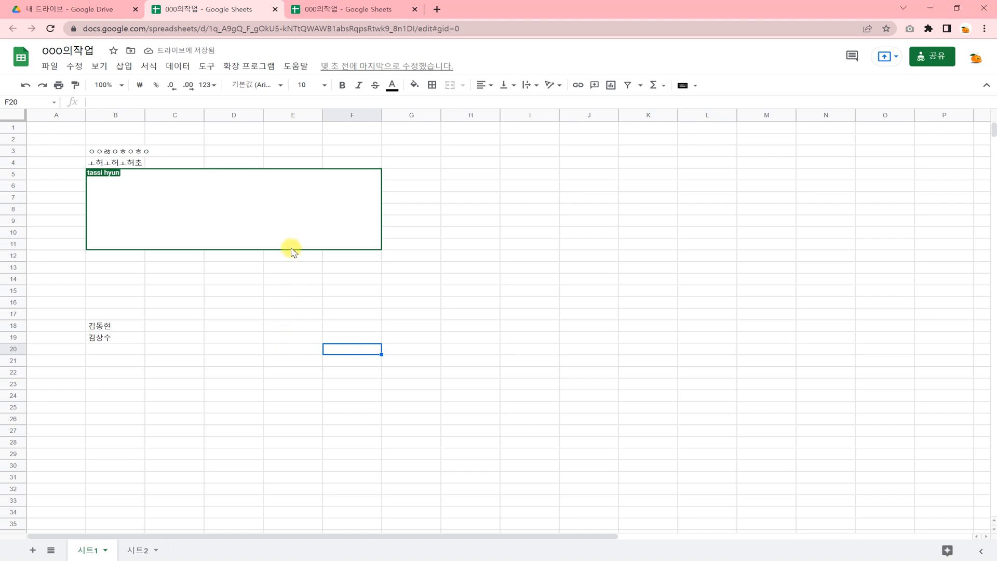
{"action": "left_click", "coordinate": [224, 284]}
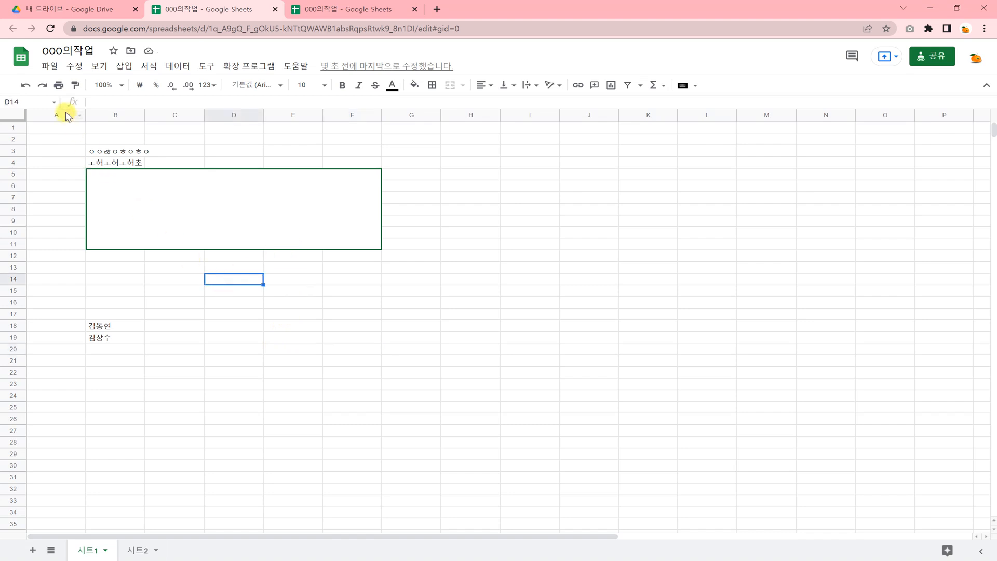
- Through File > Import's Upload option, pick 손실값계산.xls from the Desktop folder
{"action": "left_click", "coordinate": [51, 66]}
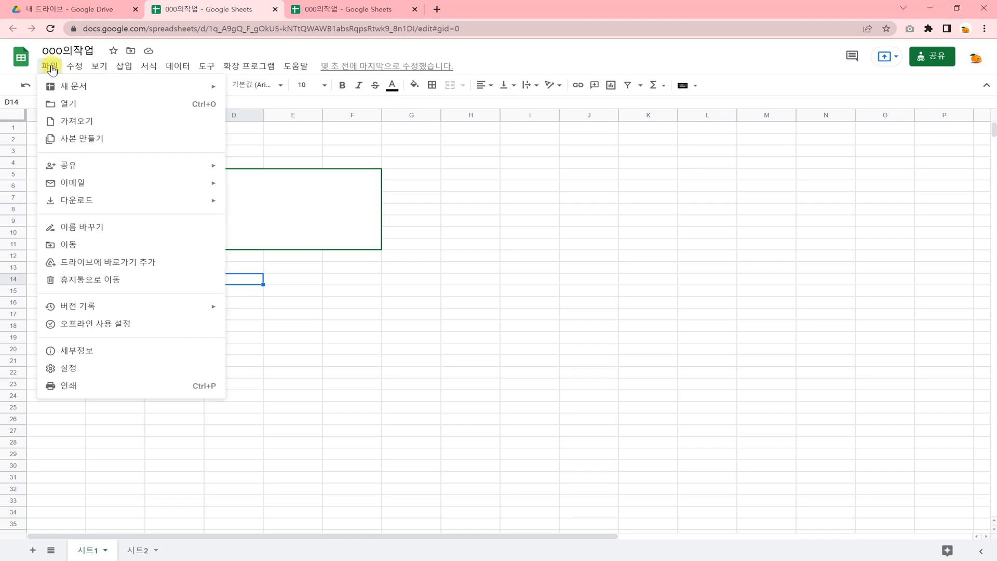
{"action": "left_click", "coordinate": [89, 123]}
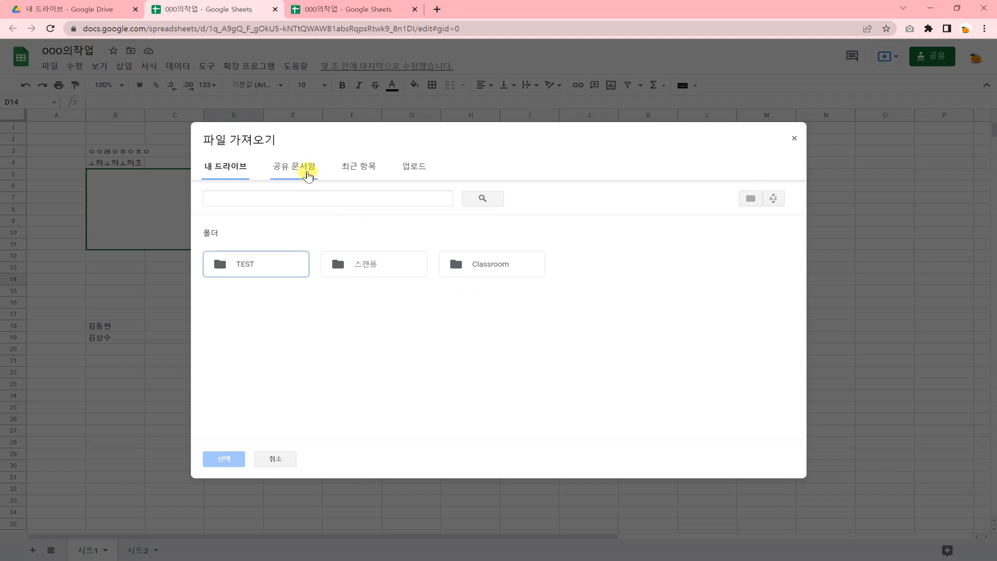
{"action": "left_click", "coordinate": [421, 165]}
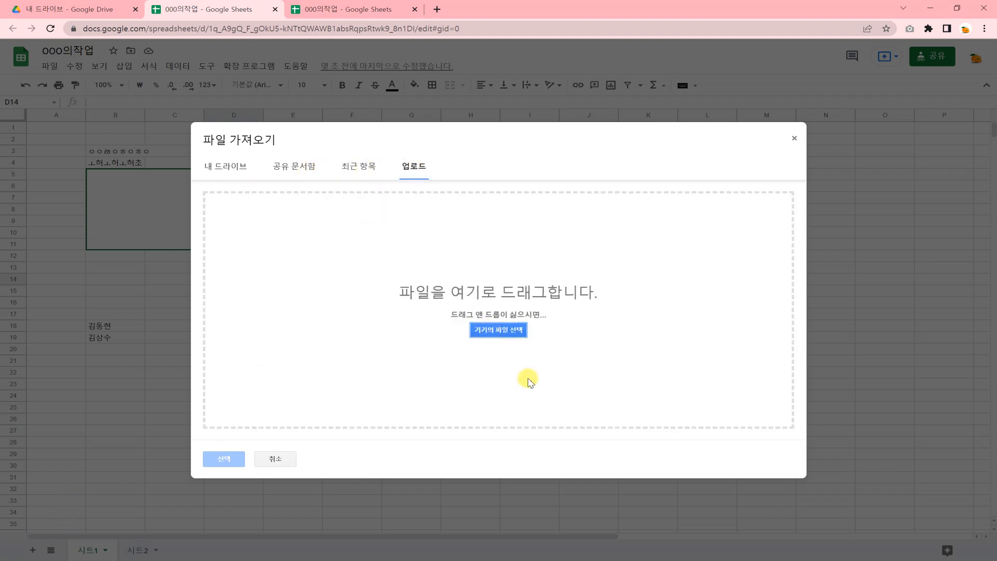
{"action": "left_click", "coordinate": [489, 332]}
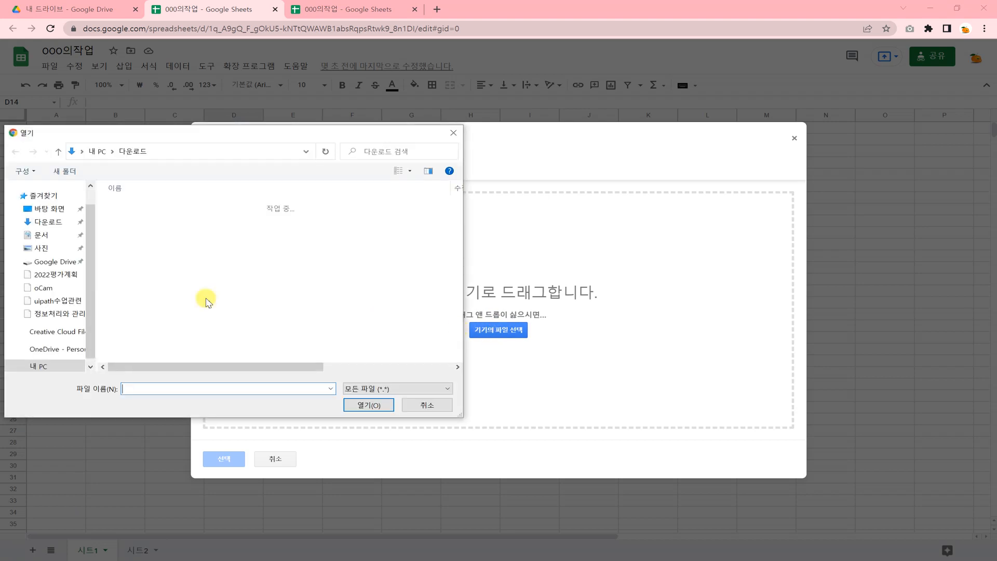
{"action": "scroll", "coordinate": [58, 264], "scroll_direction": "down", "scroll_amount": 5}
{"action": "left_click", "coordinate": [57, 307]}
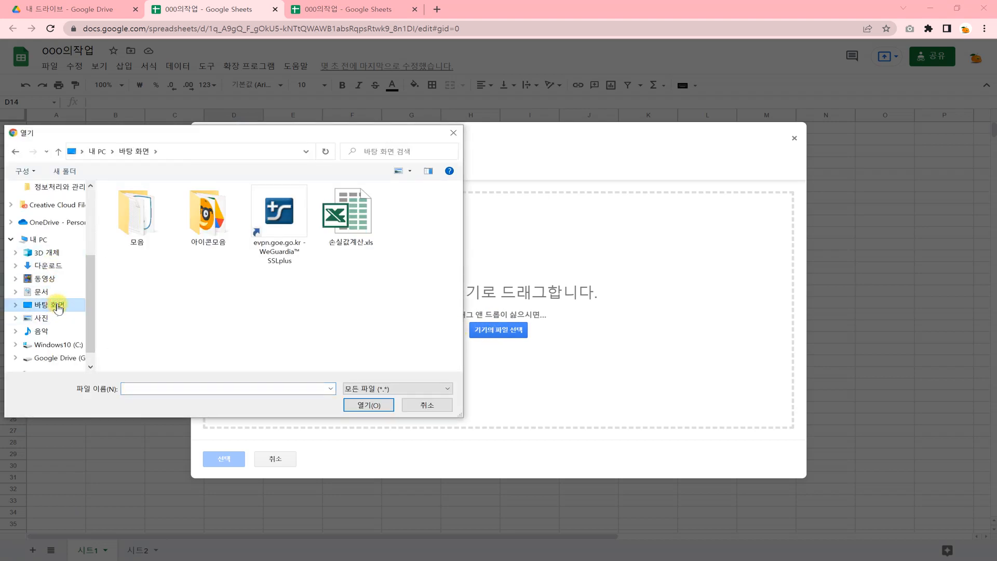
{"action": "double_click", "coordinate": [348, 216]}
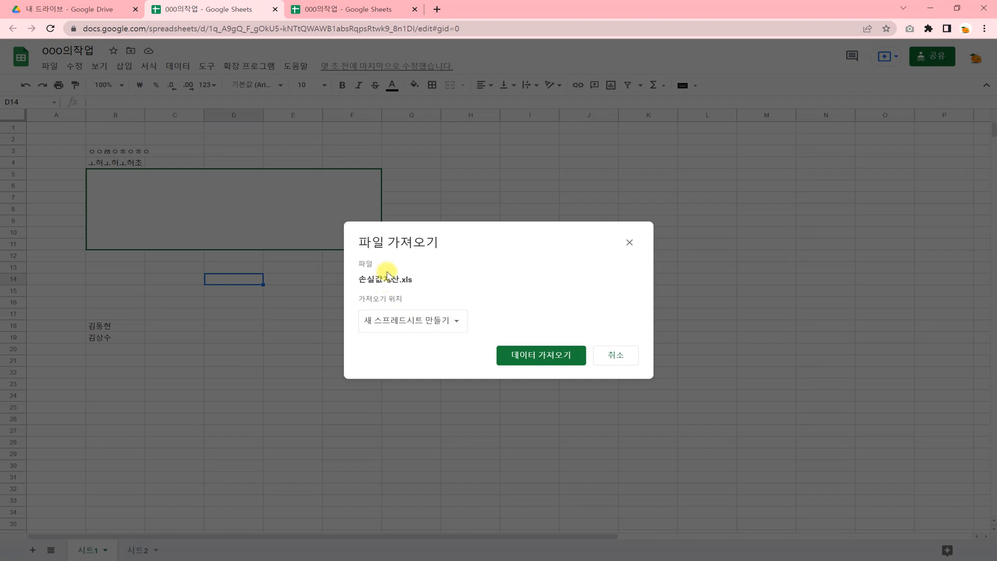
- Import 손실값계산.xls as a new spreadsheet, open it to inspect F12's loss formula, then return to Drive
{"action": "left_click", "coordinate": [402, 323]}
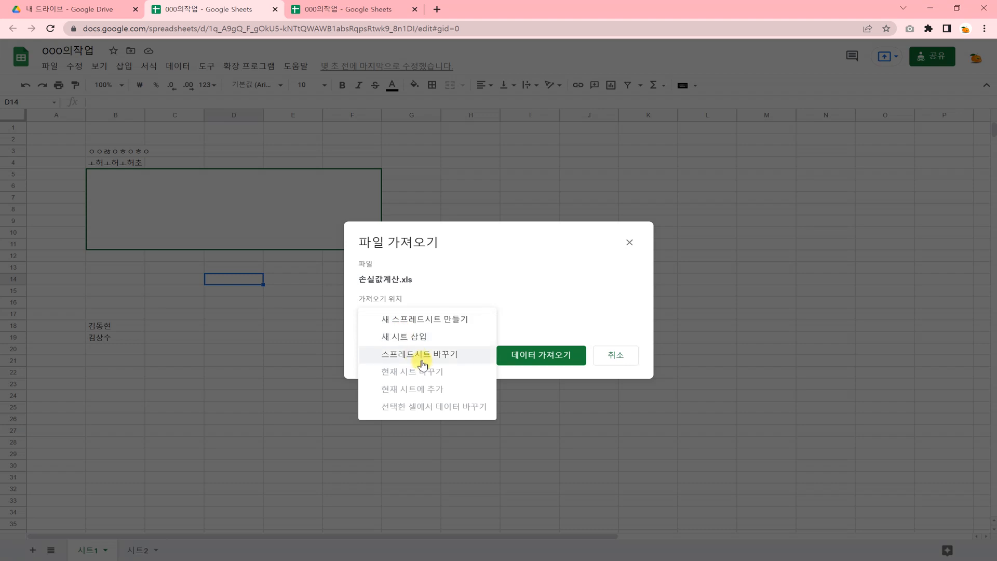
{"action": "left_click", "coordinate": [418, 324]}
{"action": "left_click", "coordinate": [517, 353]}
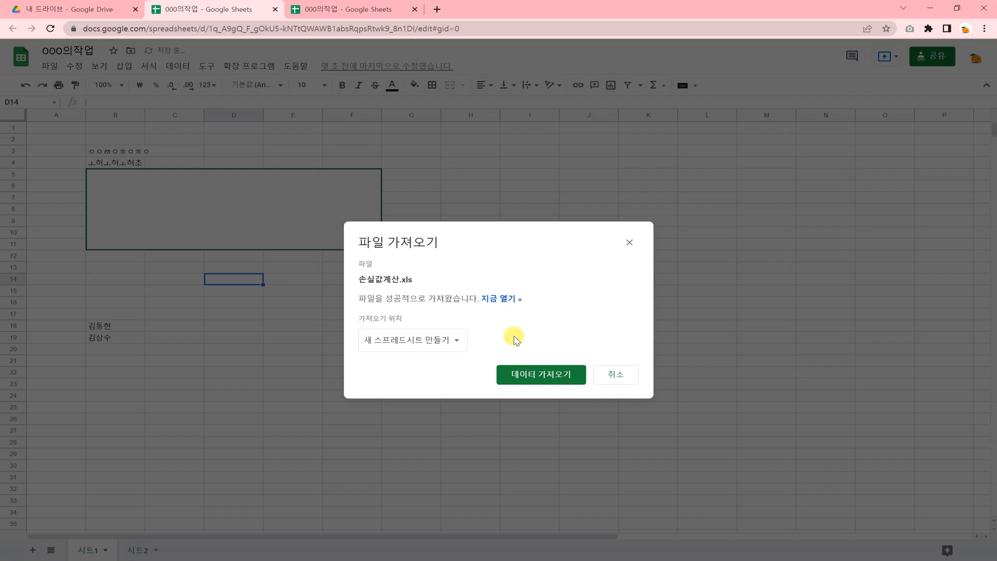
{"action": "left_click", "coordinate": [504, 299]}
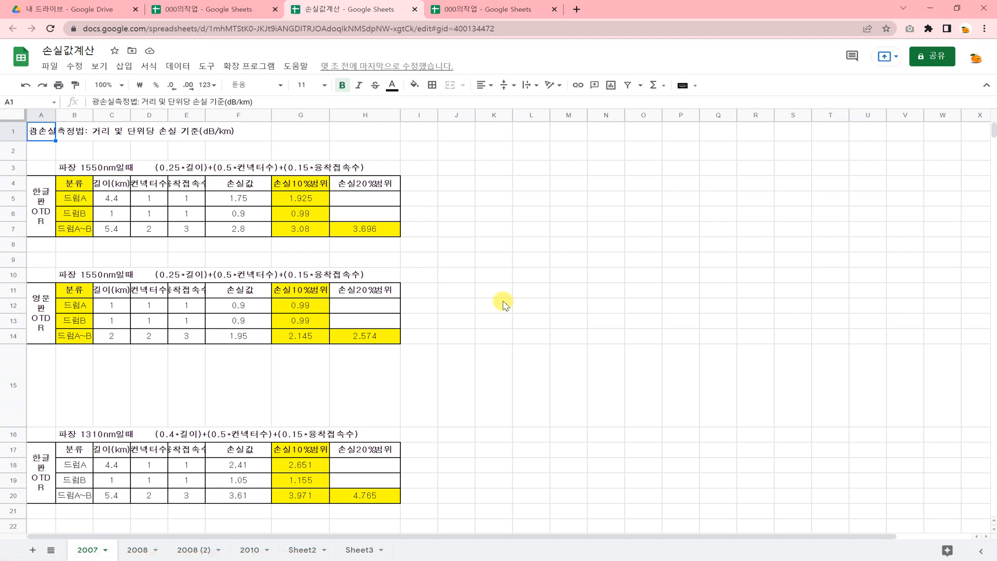
{"action": "left_click", "coordinate": [218, 307]}
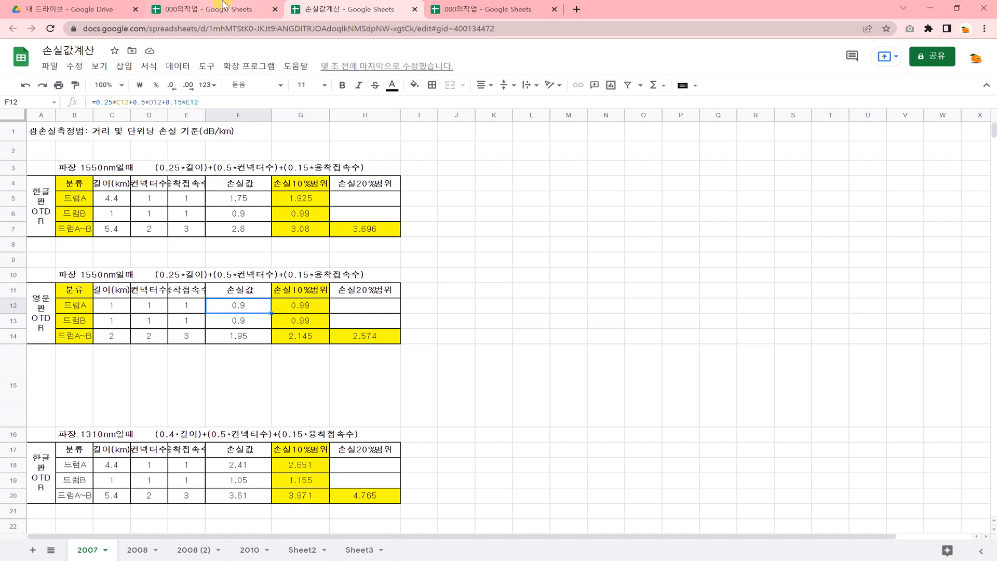
{"action": "left_click", "coordinate": [40, 13]}
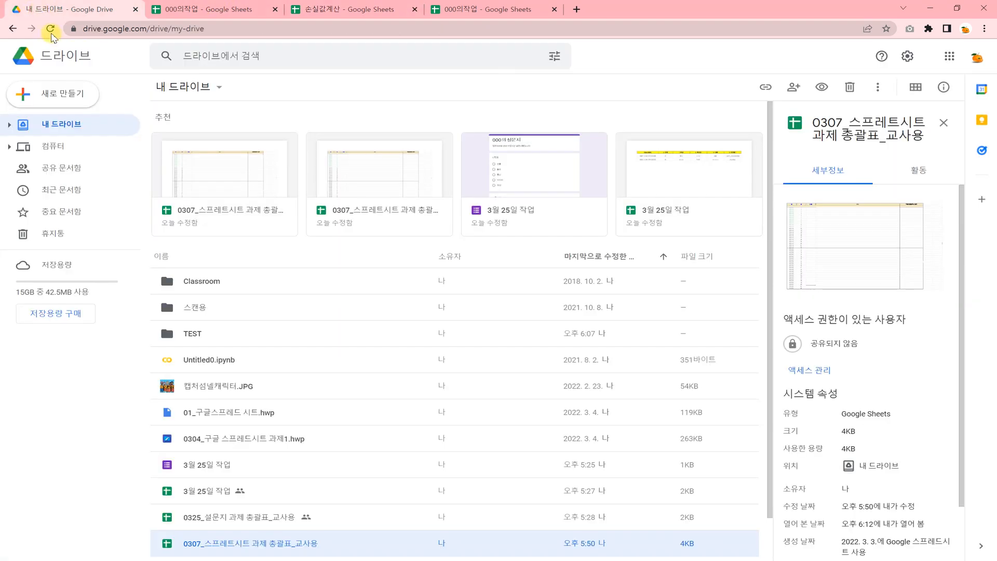
- Upload 손실값계산.xls from the Desktop keeping both files, then open 손실값계산 (1).xls
{"action": "left_click", "coordinate": [62, 95]}
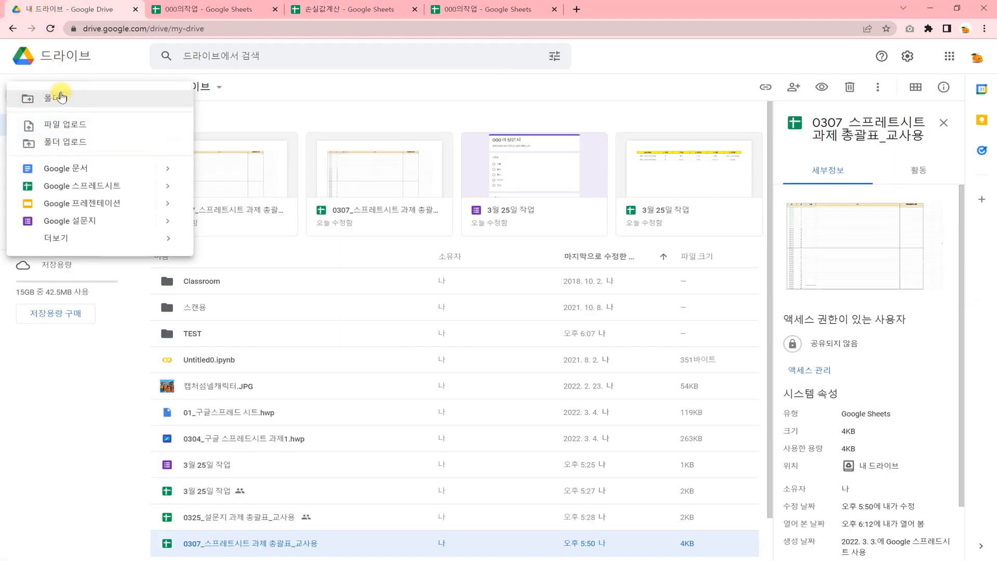
{"action": "left_click", "coordinate": [69, 125]}
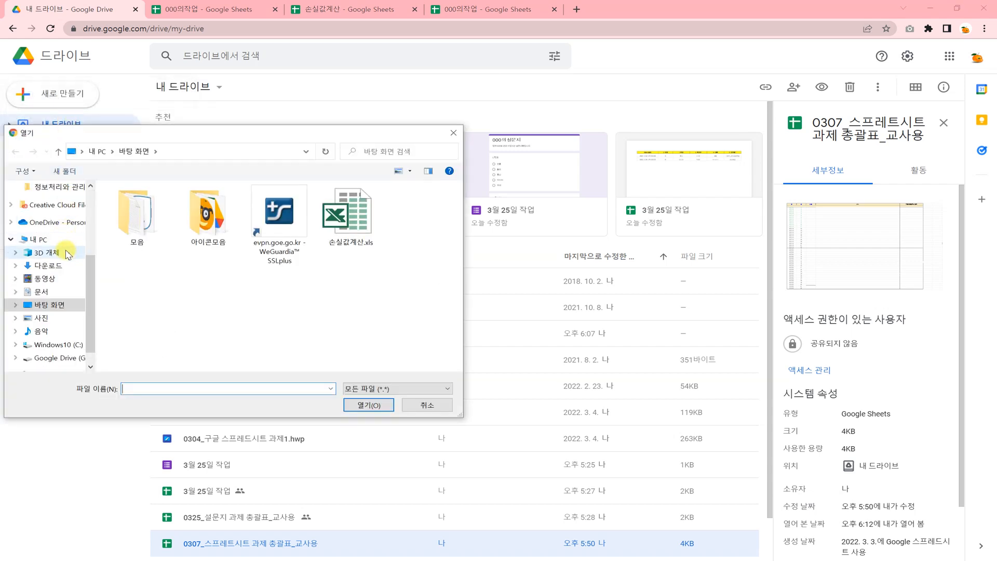
{"action": "left_click", "coordinate": [347, 227]}
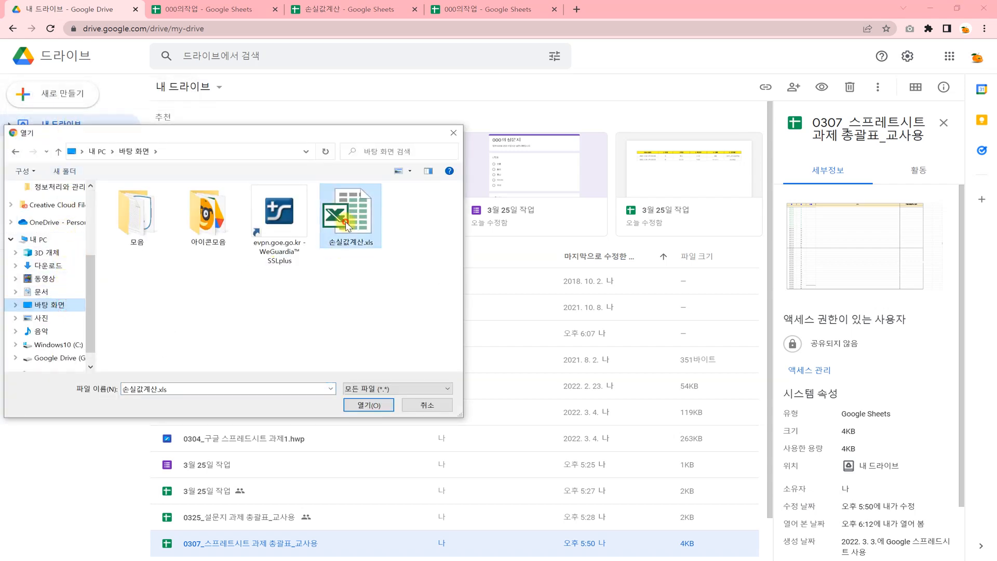
{"action": "left_click", "coordinate": [367, 404]}
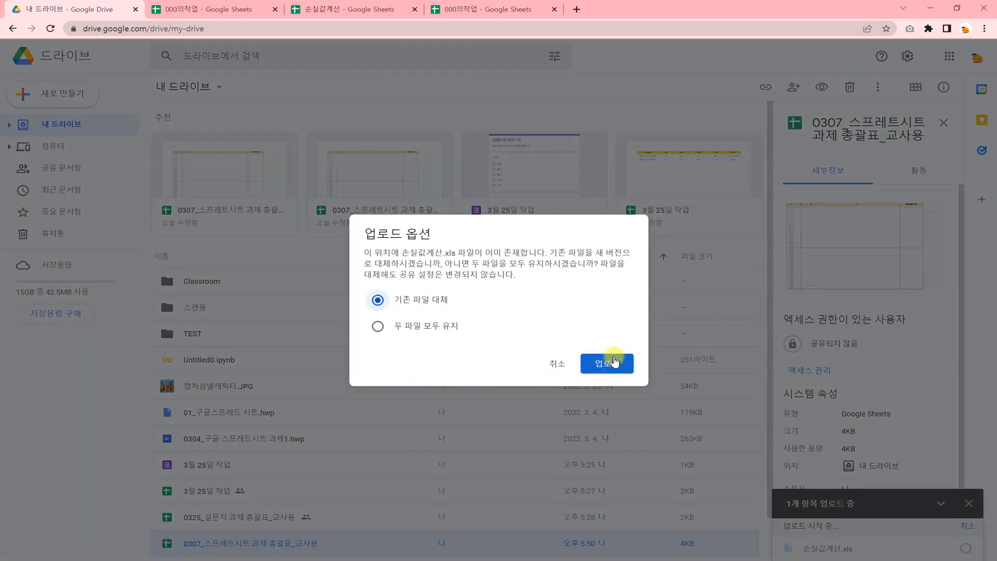
{"action": "left_click", "coordinate": [407, 326]}
{"action": "left_click", "coordinate": [586, 362]}
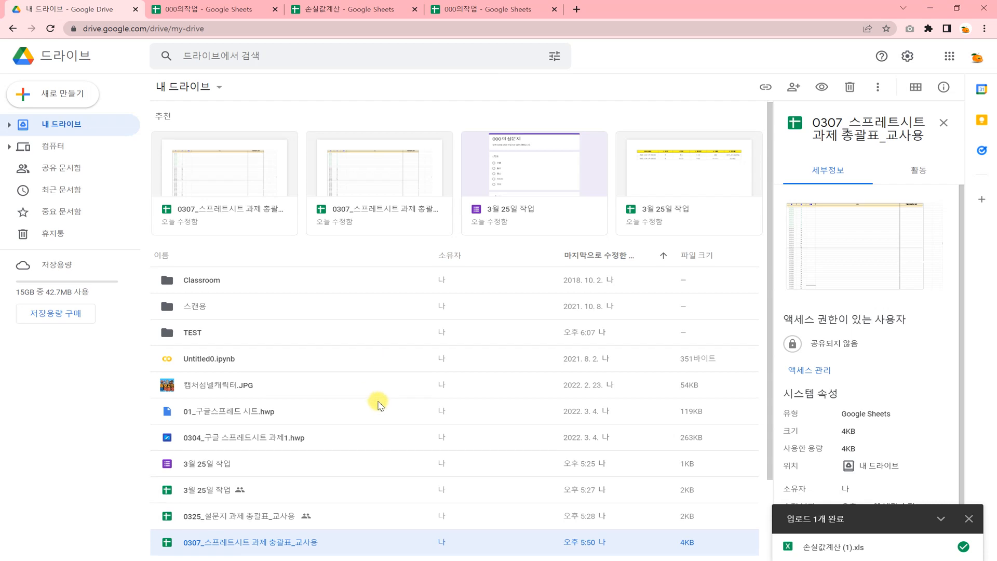
{"action": "scroll", "coordinate": [378, 402], "scroll_direction": "down", "scroll_amount": 2}
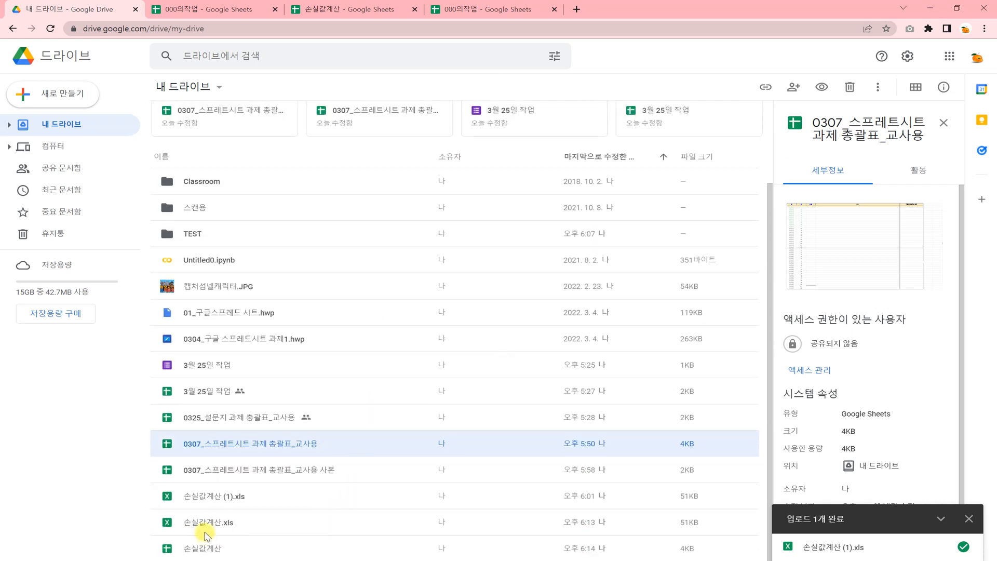
{"action": "double_click", "coordinate": [217, 501]}
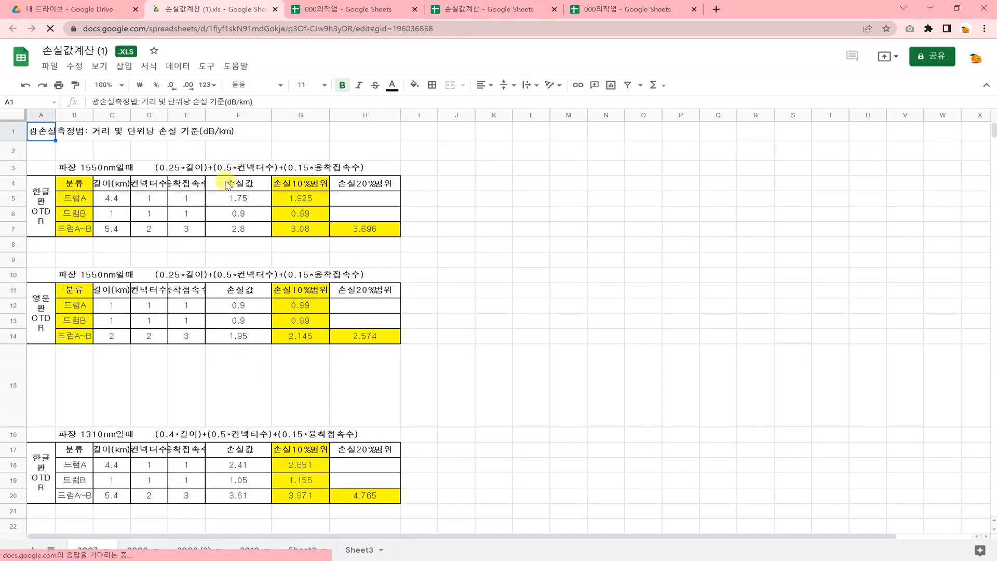
- Cancel the pending import in 000의작업, glance at 손실값계산 (1).xls, then return to 000의작업
{"action": "left_click", "coordinate": [184, 166]}
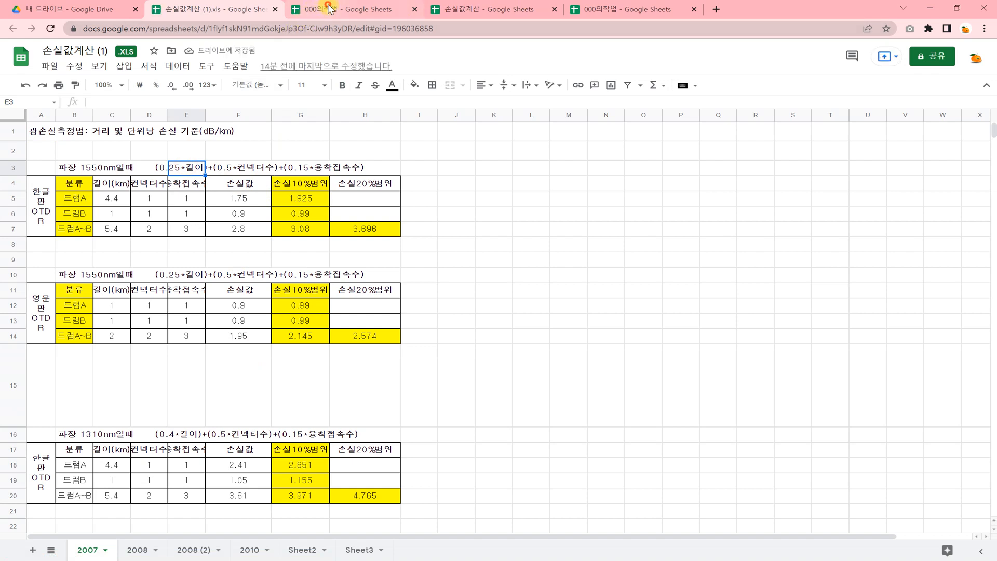
{"action": "left_click", "coordinate": [328, 9]}
{"action": "left_click", "coordinate": [629, 243]}
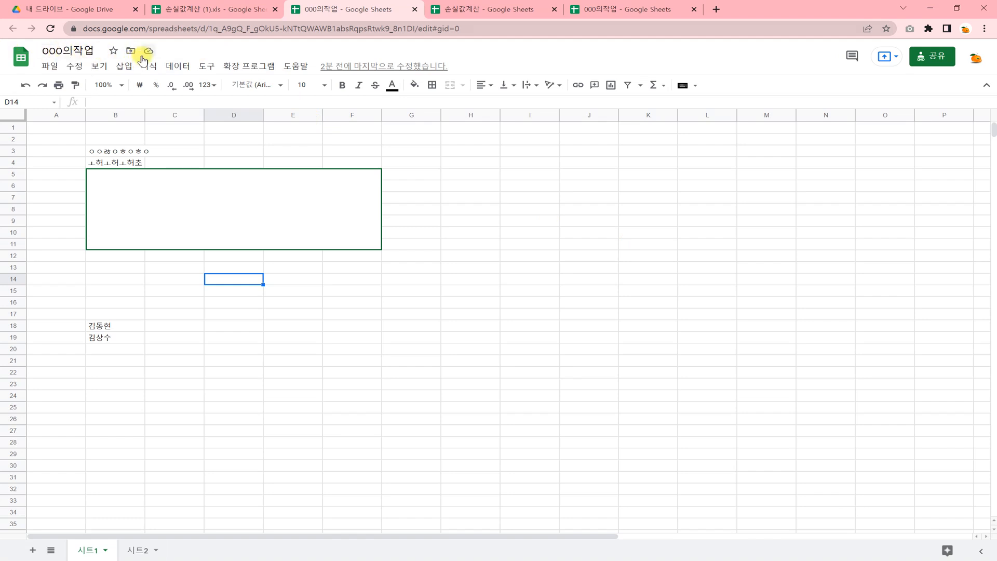
{"action": "left_click", "coordinate": [196, 10]}
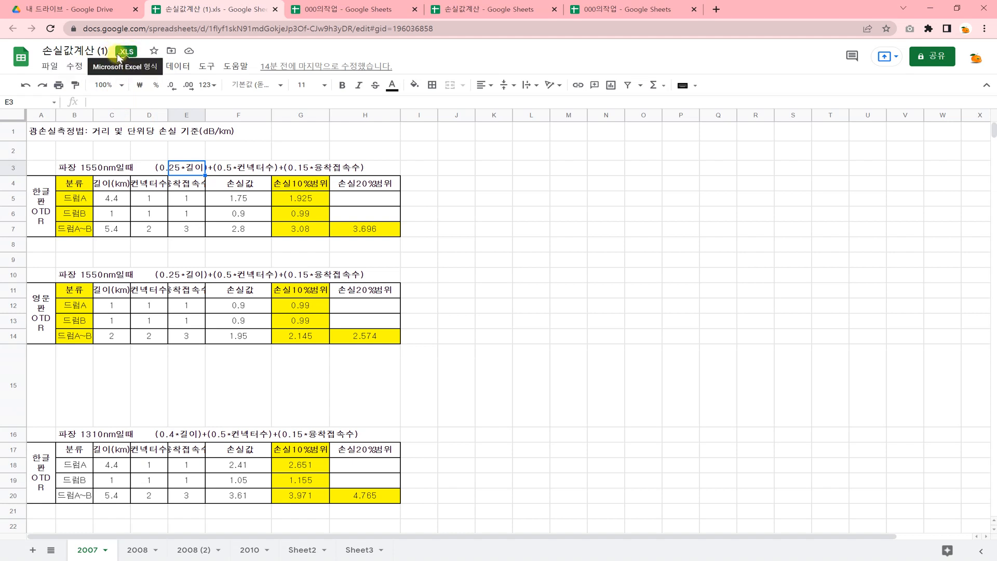
{"action": "left_click", "coordinate": [358, 9]}
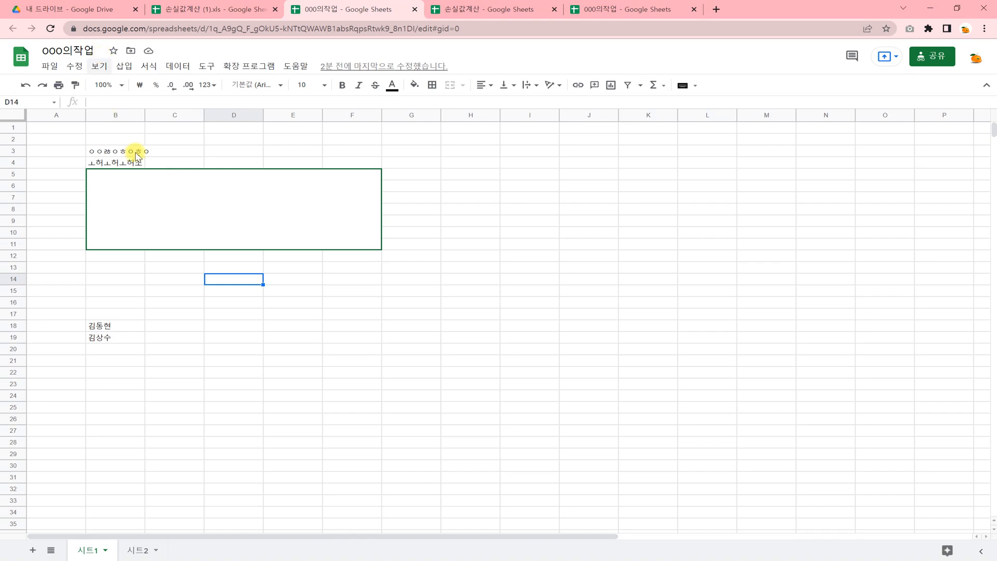
- Export 000의작업's sheet as a PDF via File > Download > PDF, then minimise Chrome
{"action": "left_click", "coordinate": [207, 230]}
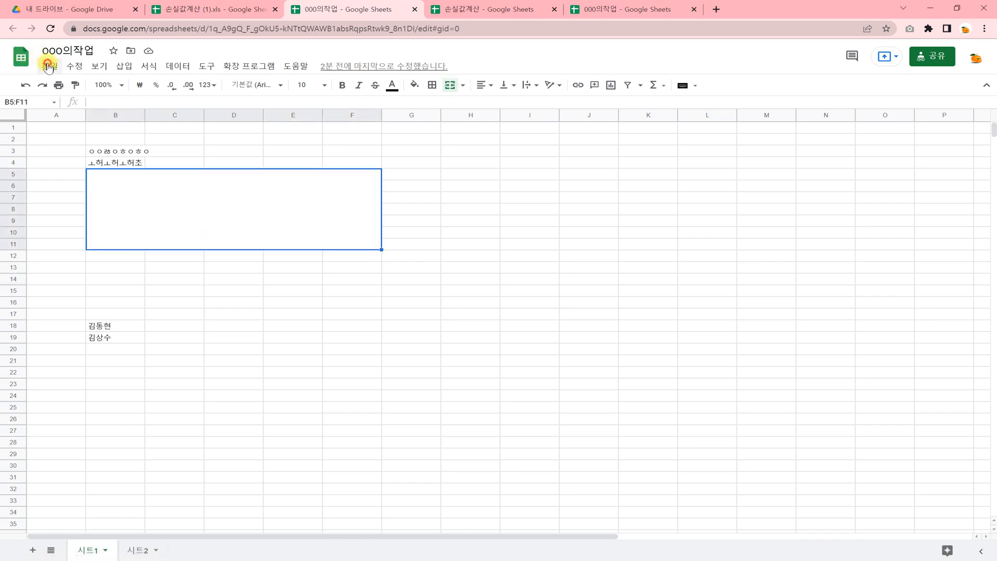
{"action": "left_click", "coordinate": [48, 65]}
{"action": "mouse_move", "coordinate": [73, 199]}
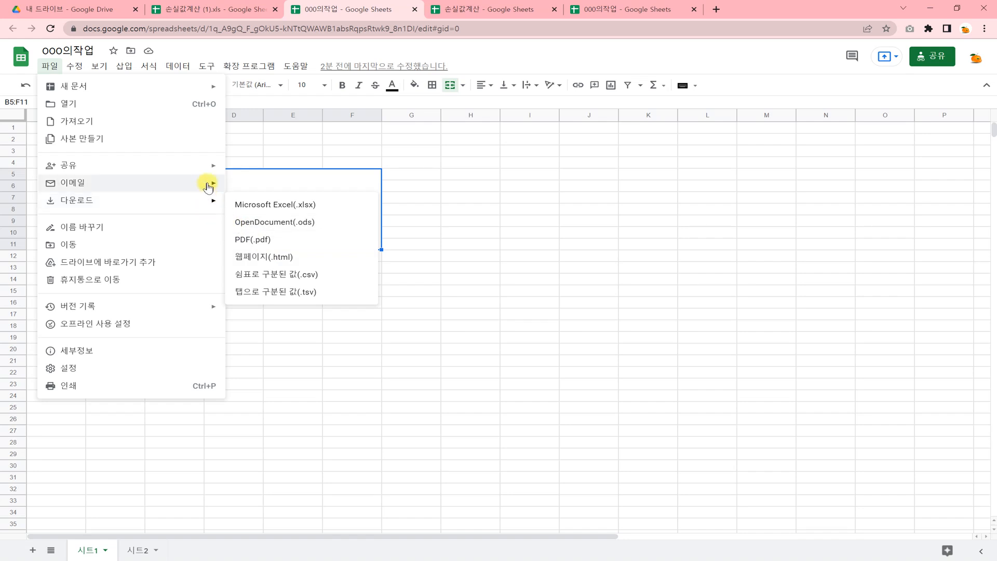
{"action": "mouse_move", "coordinate": [210, 172]}
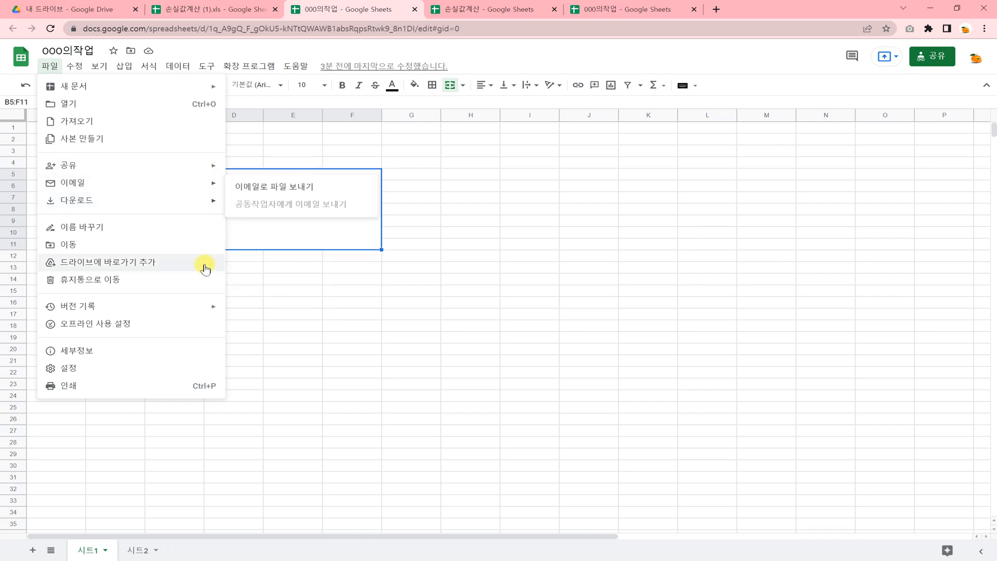
{"action": "mouse_move", "coordinate": [174, 314]}
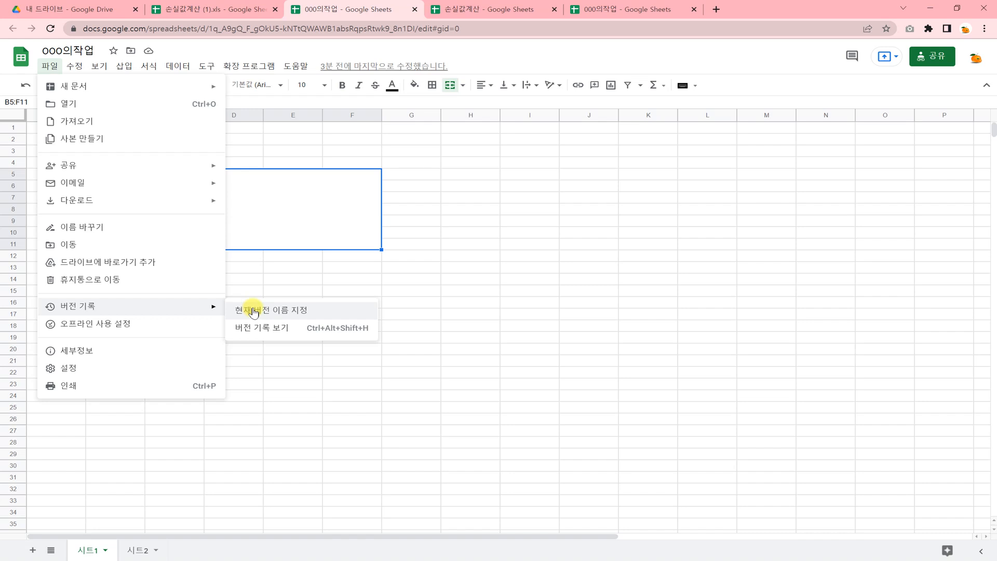
{"action": "mouse_move", "coordinate": [189, 207]}
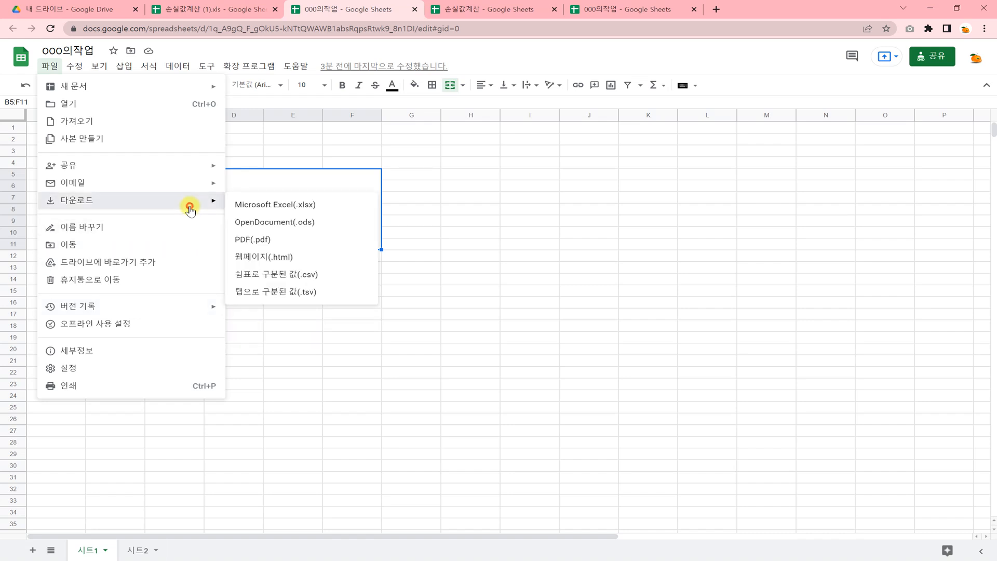
{"action": "left_click", "coordinate": [244, 240]}
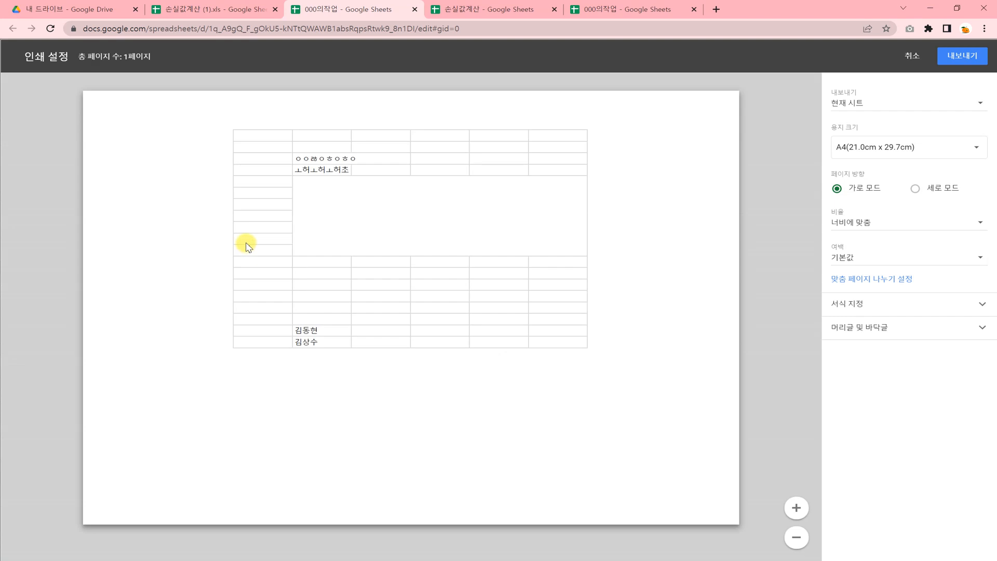
{"action": "left_click", "coordinate": [962, 56]}
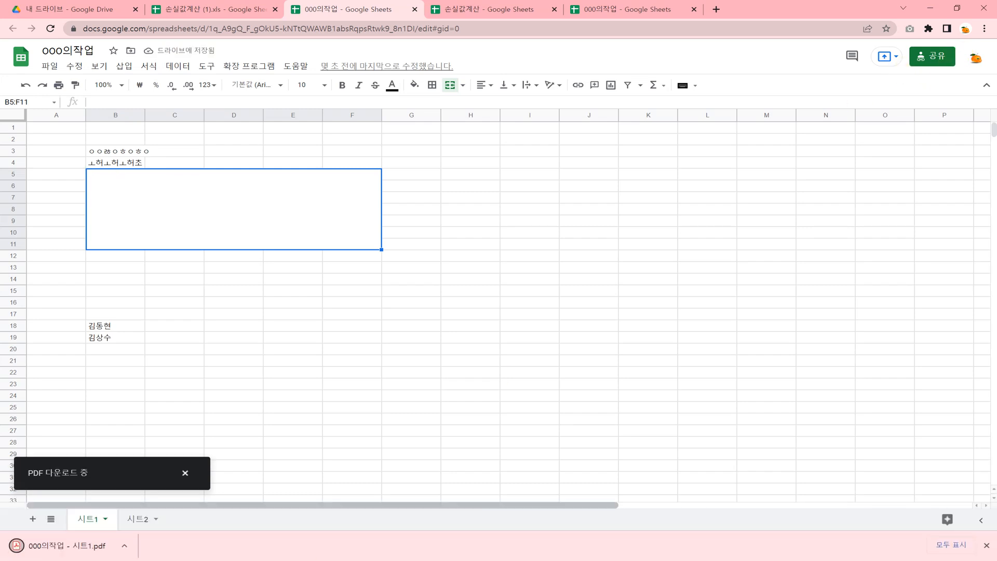
{"action": "left_click", "coordinate": [929, 8]}
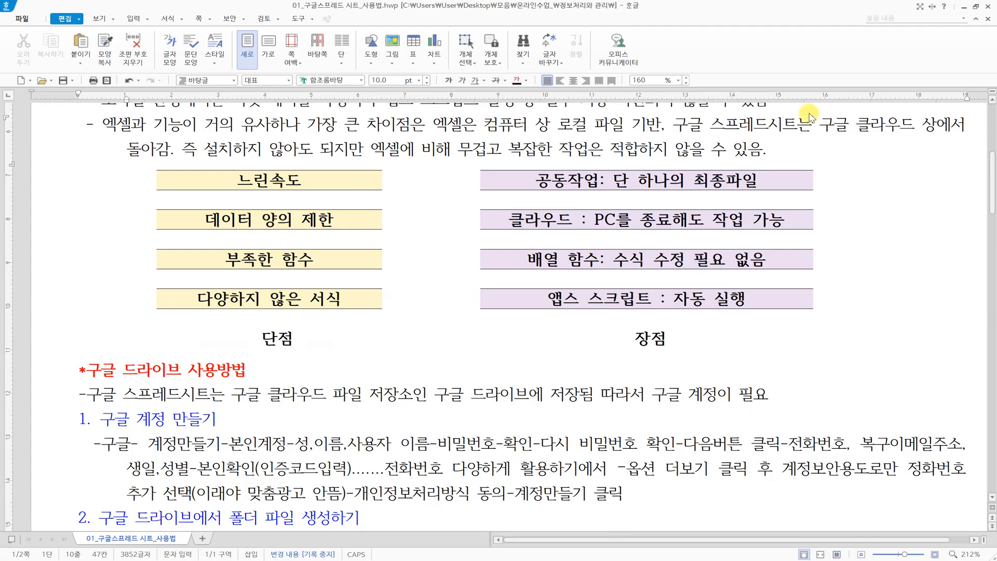
- Open 000의작업 - 시트1.pdf from 내 PC's Downloads folder, then close the viewer and Explorer
{"action": "left_click", "coordinate": [963, 7]}
{"action": "left_click", "coordinate": [28, 84]}
{"action": "double_click", "coordinate": [29, 85]}
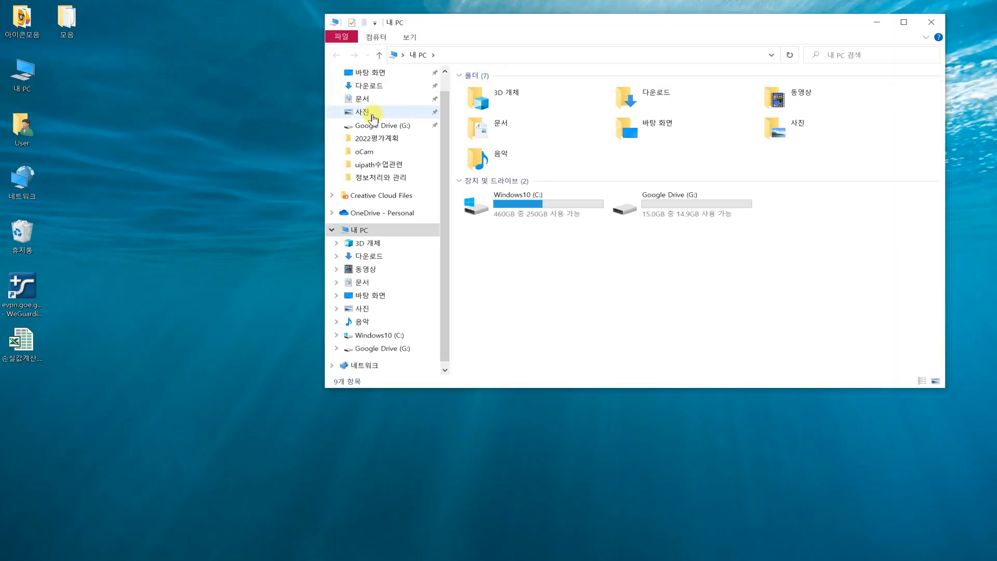
{"action": "left_click", "coordinate": [367, 86]}
{"action": "left_click", "coordinate": [539, 104]}
{"action": "double_click", "coordinate": [539, 104]}
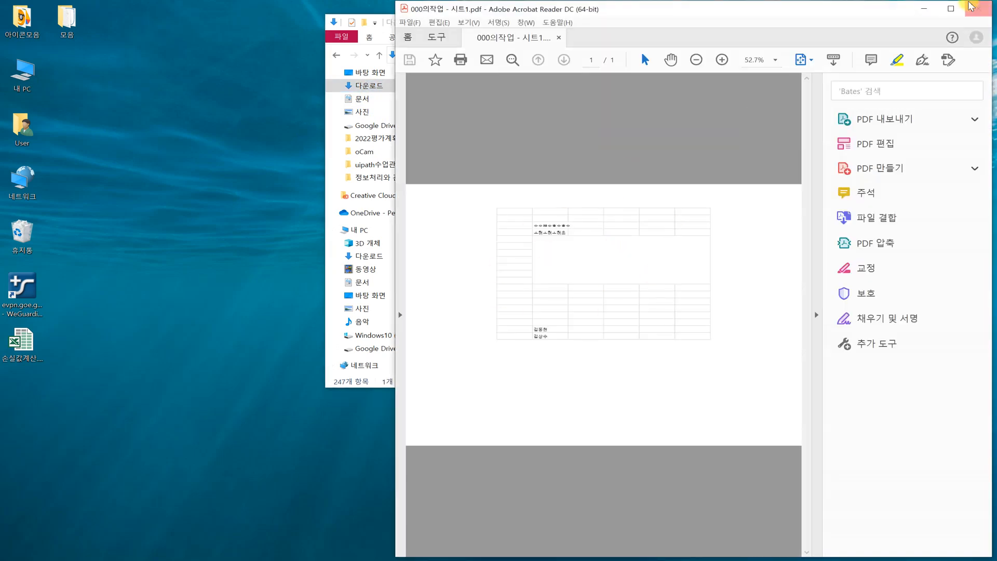
{"action": "left_click", "coordinate": [978, 9]}
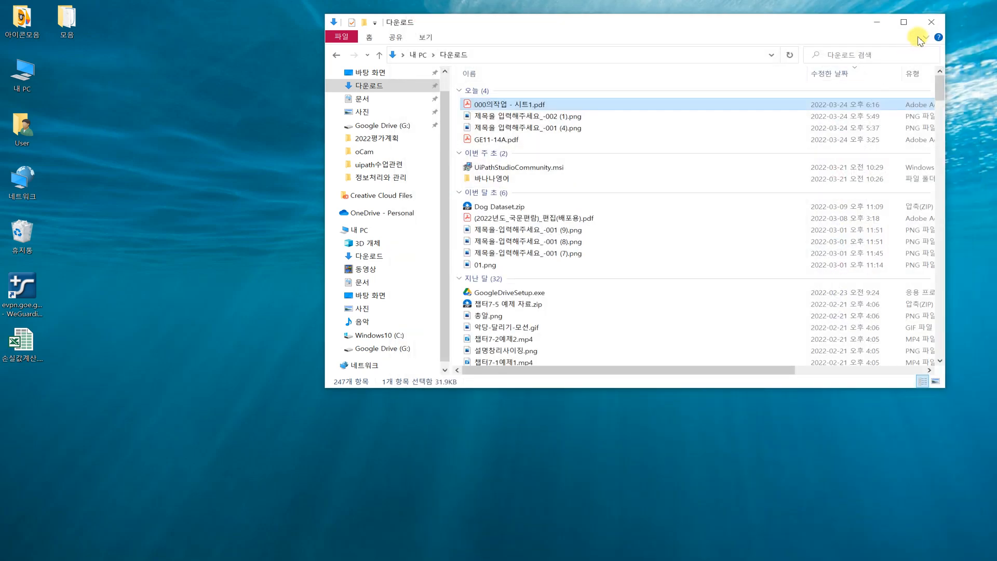
{"action": "left_click", "coordinate": [930, 22]}
{"action": "key", "text": "alt+Tab"}
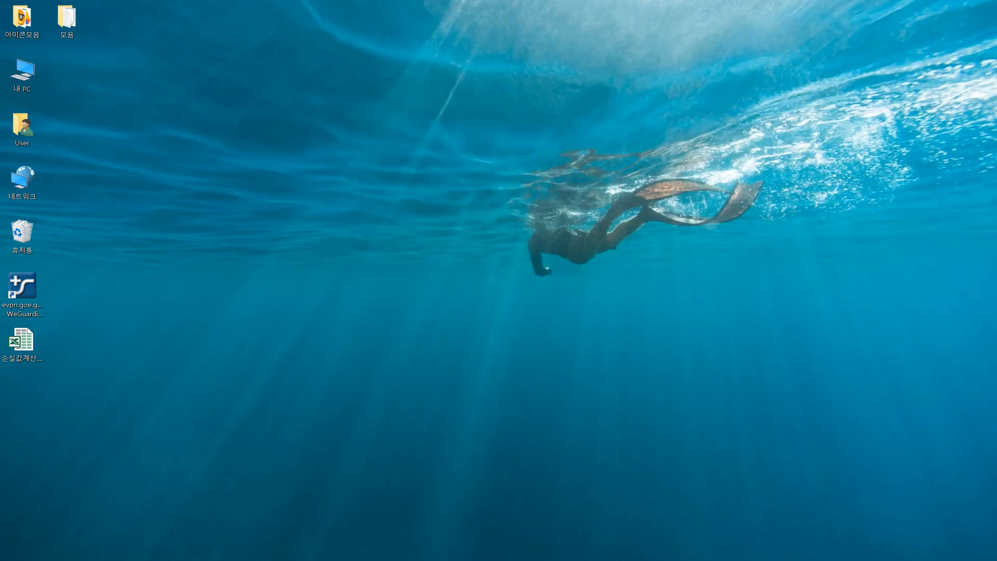
- Review 000의작업's 시트1 by selecting A2:F26 and then cell E19
{"action": "left_click", "coordinate": [551, 313]}
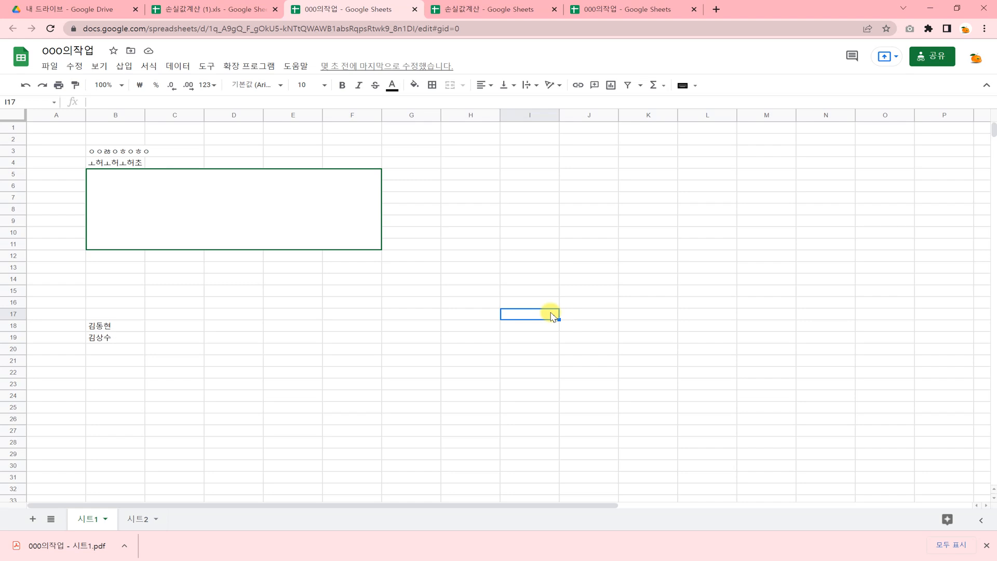
{"action": "left_click", "coordinate": [73, 138]}
{"action": "left_click_drag", "start_coordinate": [97, 141], "coordinate": [363, 418]}
{"action": "left_click", "coordinate": [363, 419]}
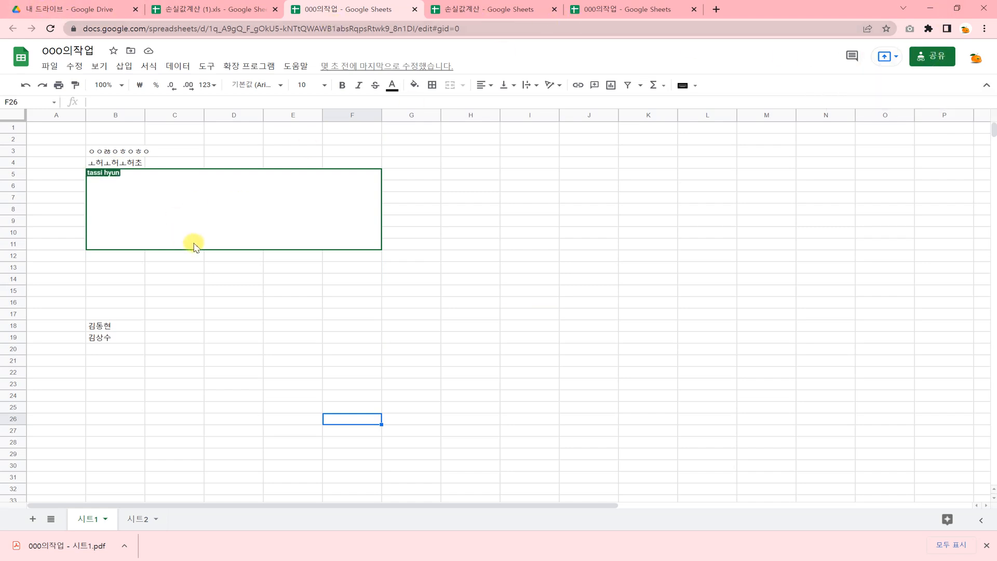
{"action": "left_click", "coordinate": [272, 343]}
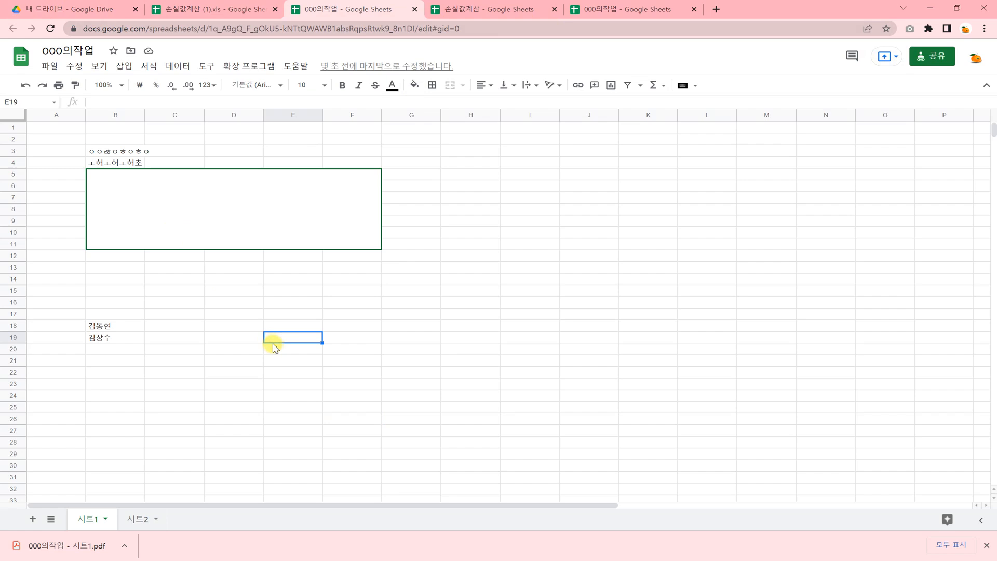